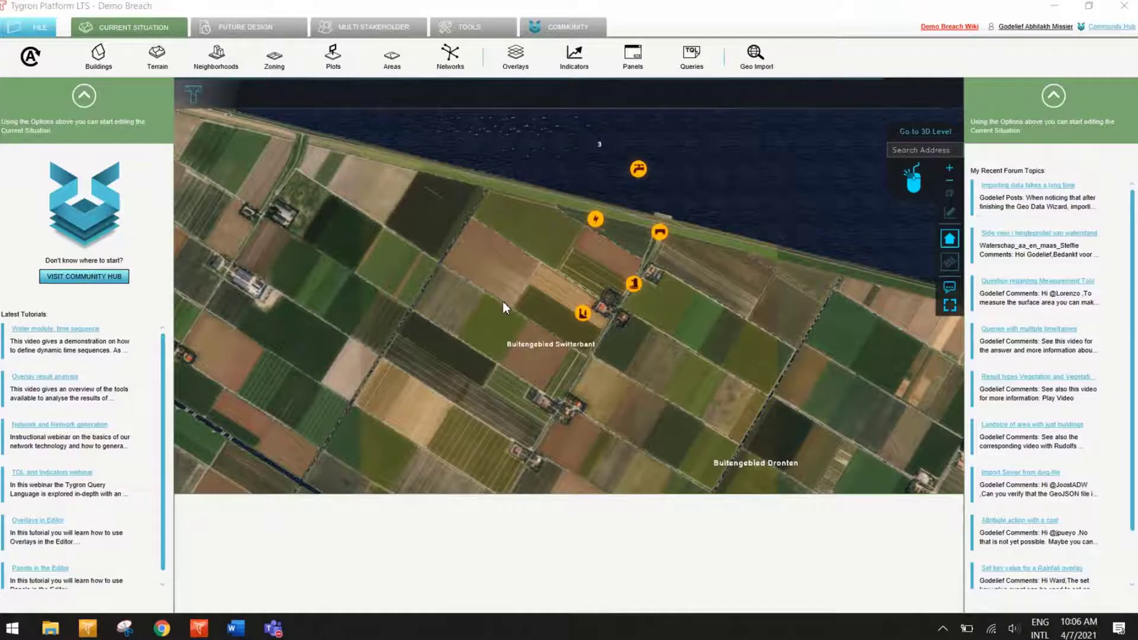
Step: Enter the 3D level near Buitengebied Swifterbant, look at the future design editor, and return to the current situation
click(629, 342)
click(241, 25)
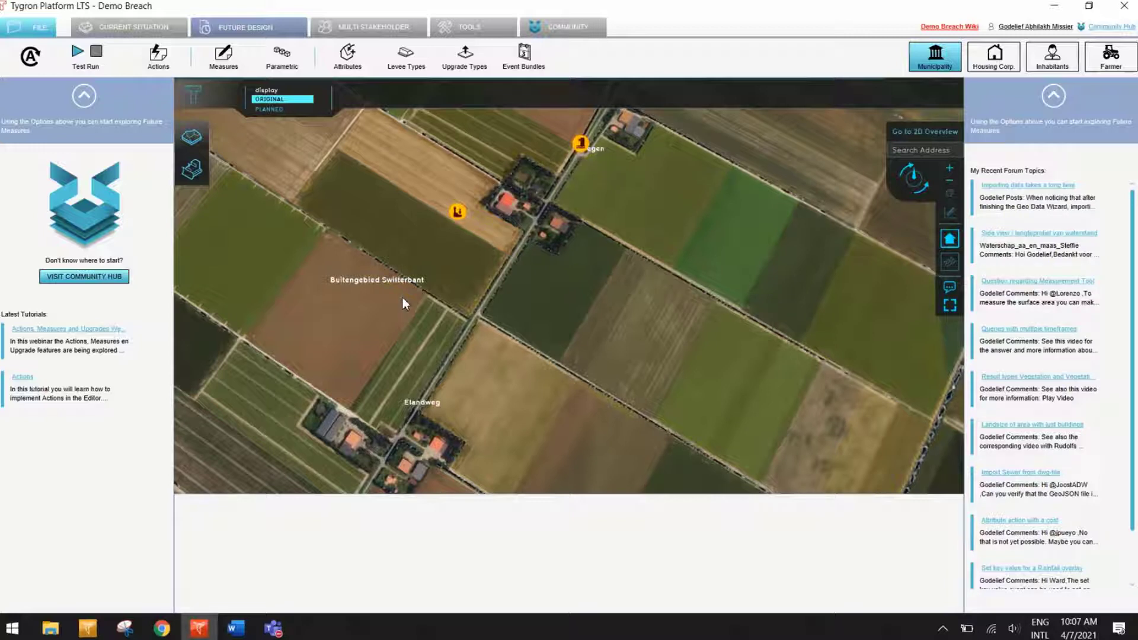
click(147, 33)
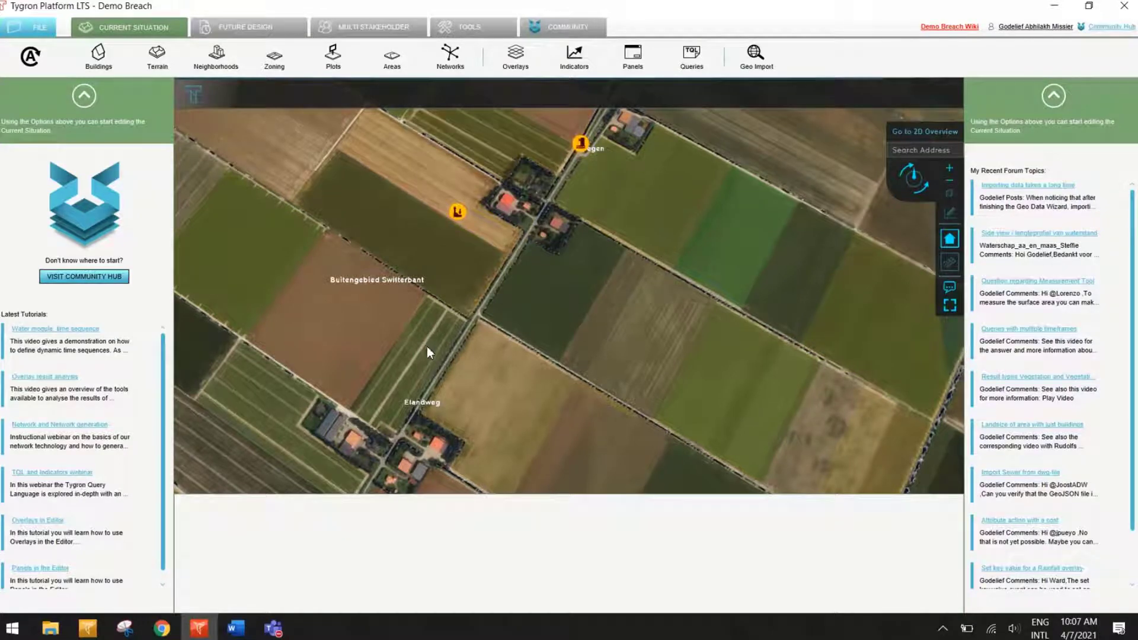
scroll(427, 350, up, 5)
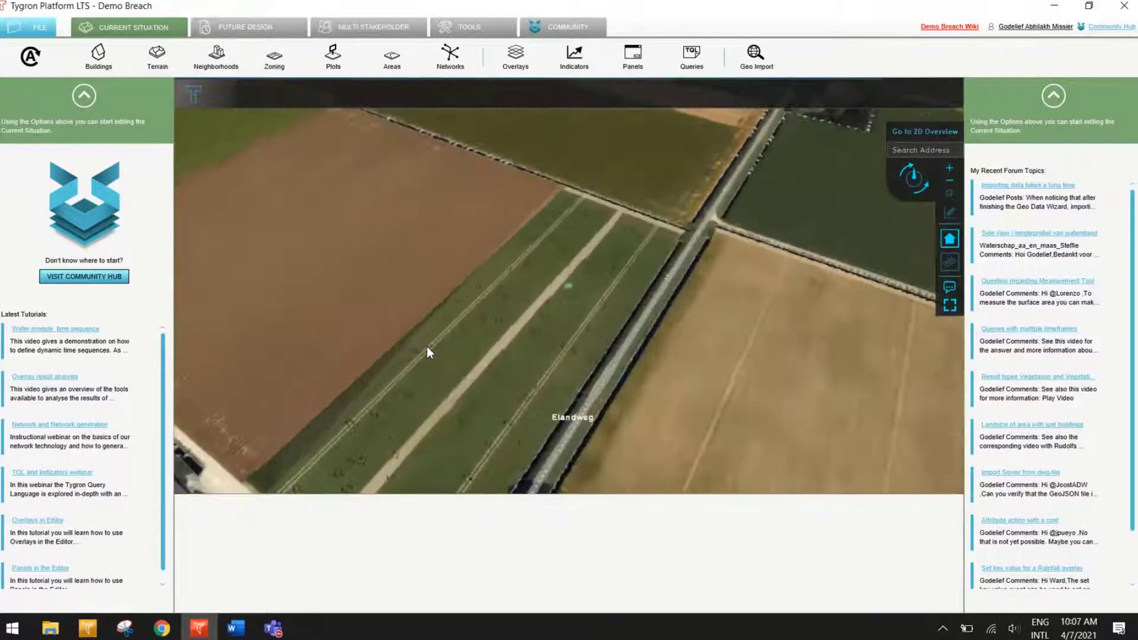
scroll(427, 346, down, 6)
drag(453, 366, 353, 229)
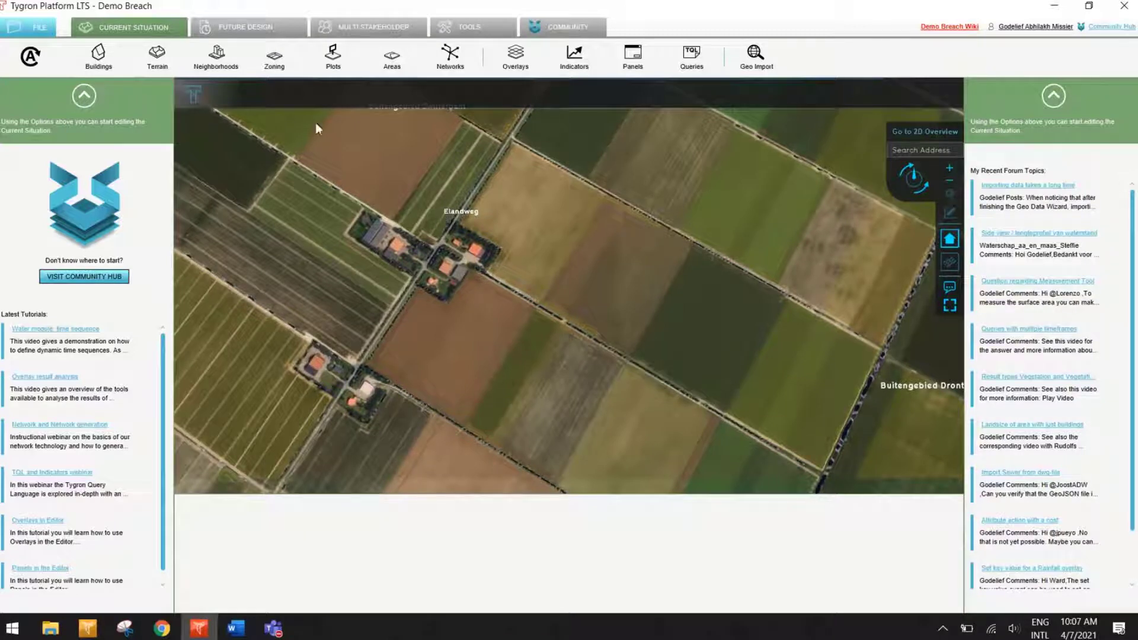
Step: Review the list of saved versions of the Demo Breach project and return to the map
click(46, 30)
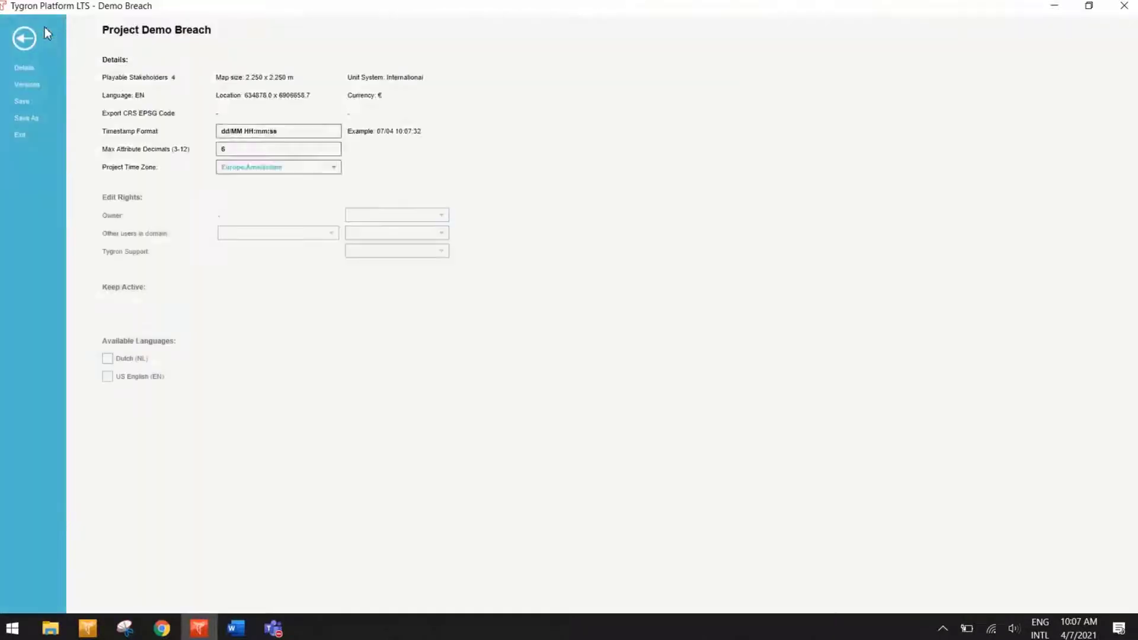
click(28, 85)
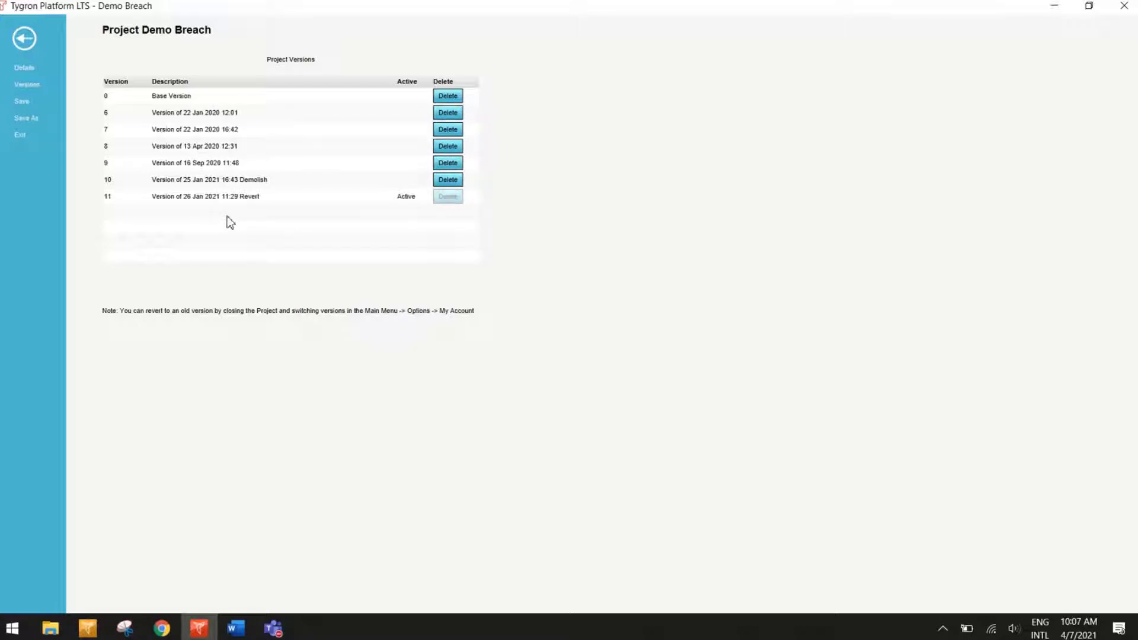
click(22, 38)
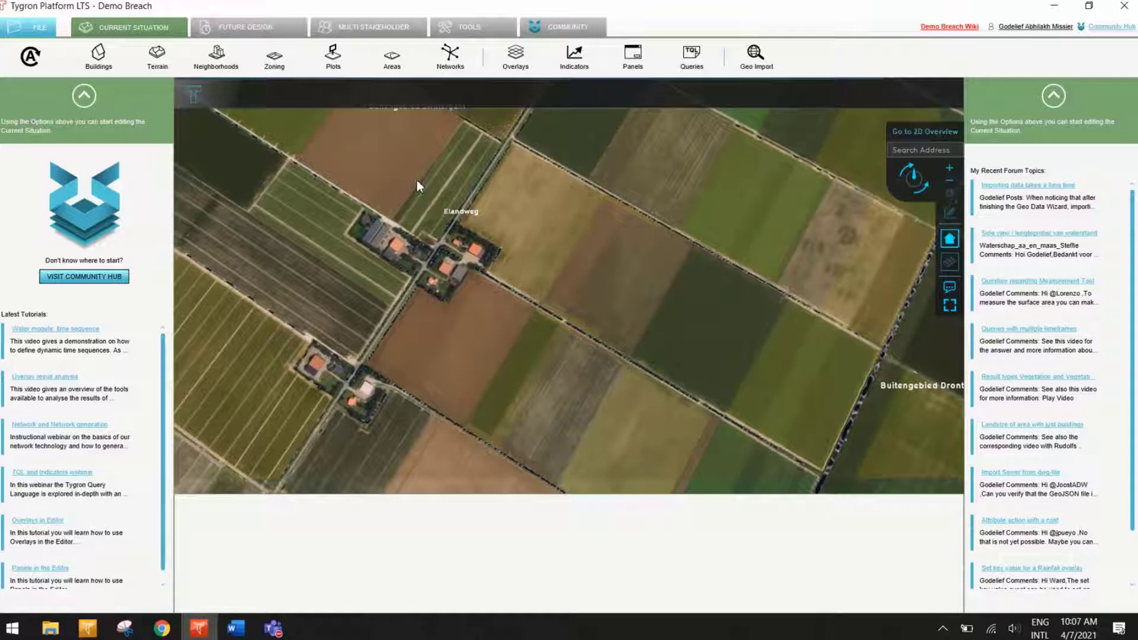
click(36, 27)
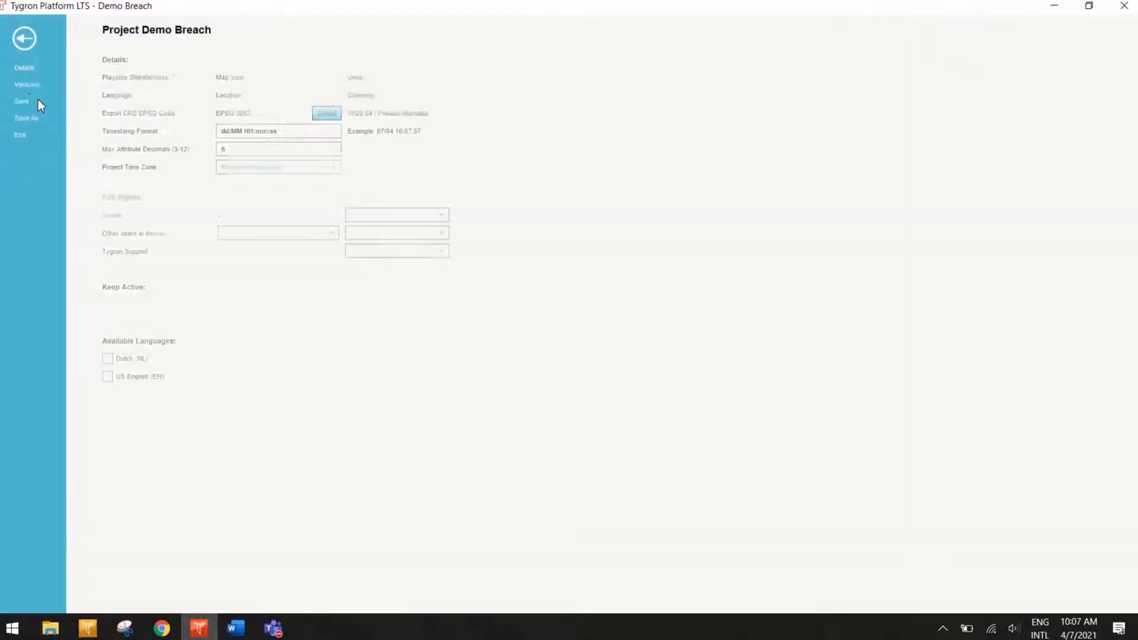
click(27, 86)
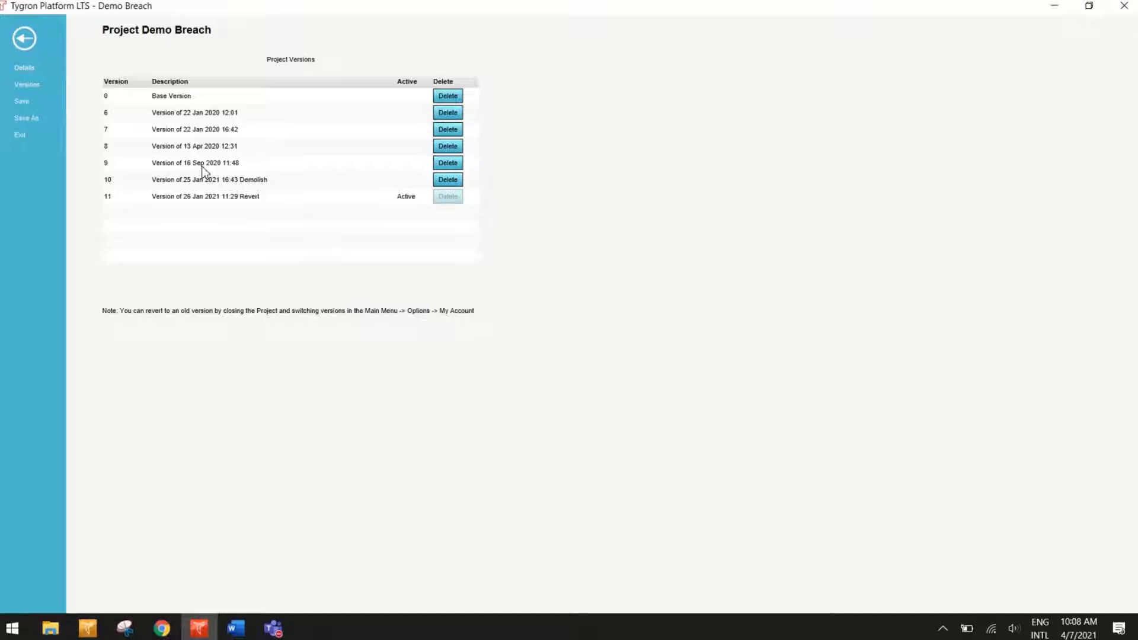
click(24, 39)
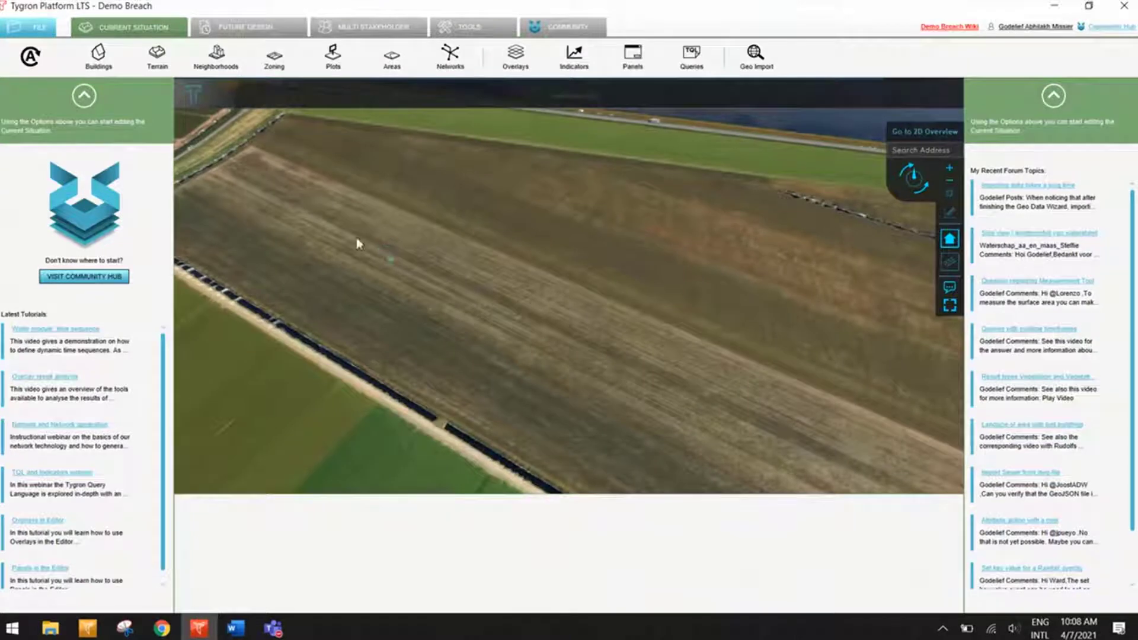
Step: Open the terrain types of the current situation and list all of them instead of only the nearby ones
click(157, 57)
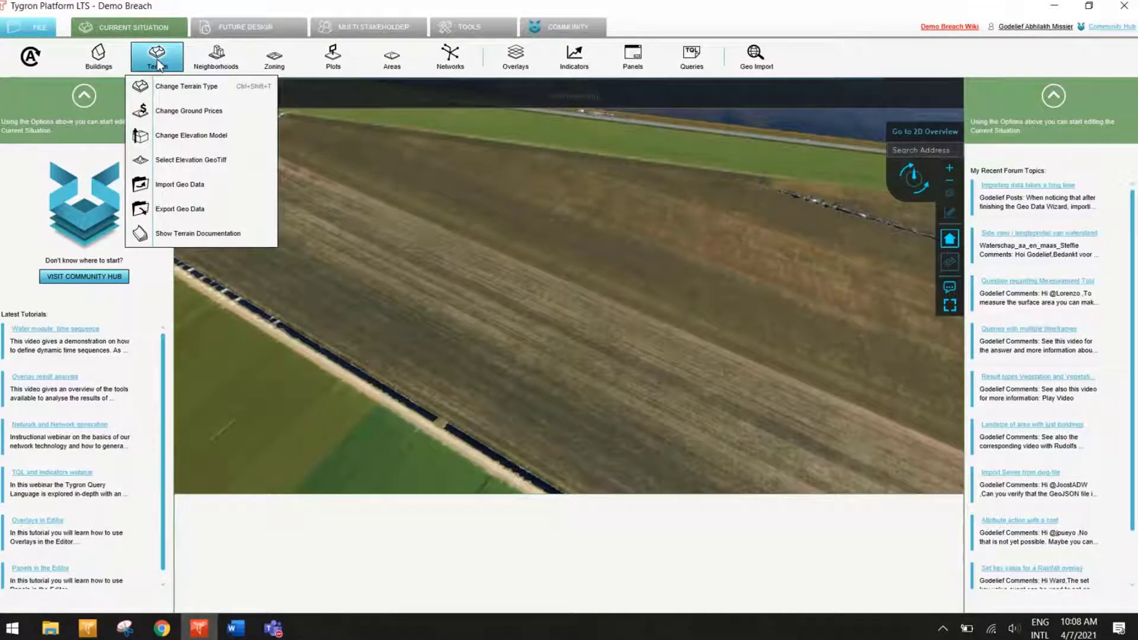
click(158, 62)
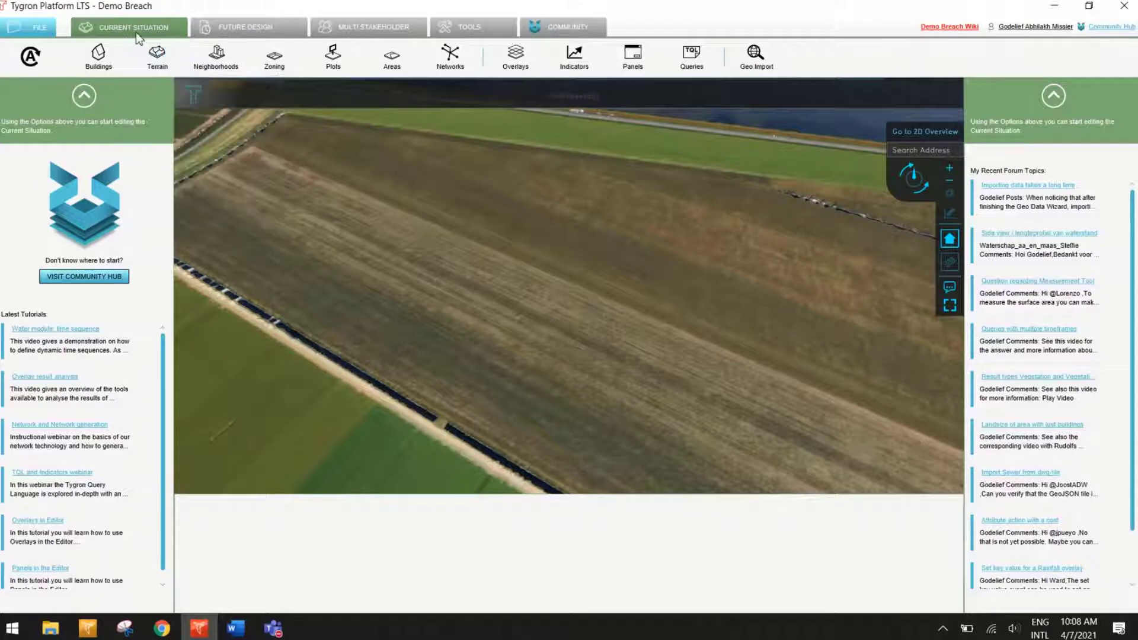
click(158, 62)
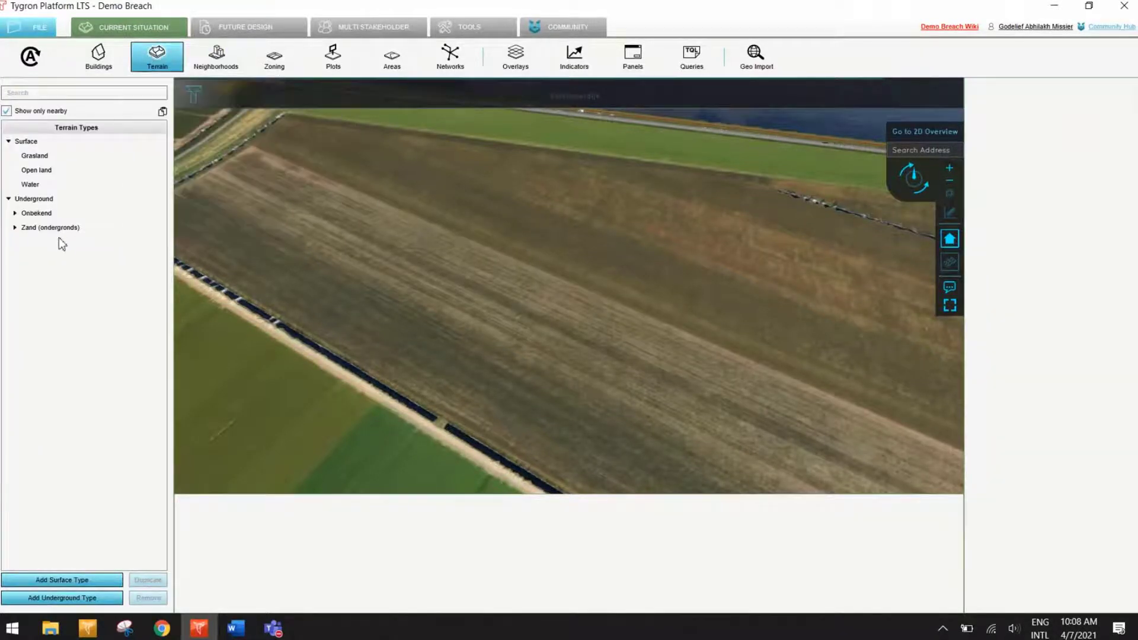
click(37, 113)
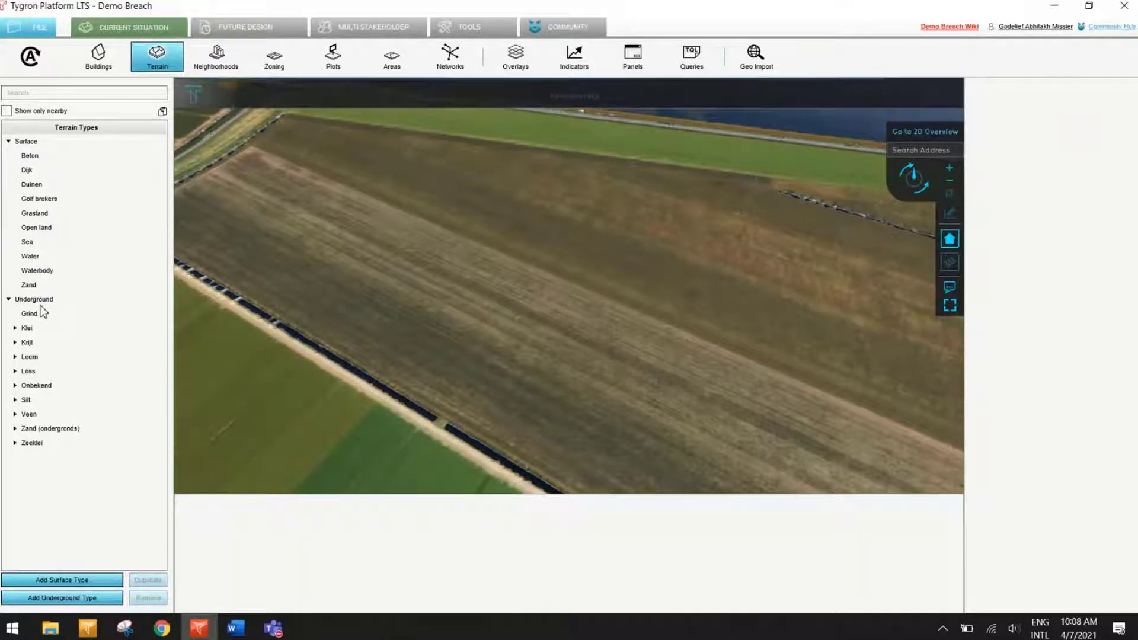
Step: Select the Water surface type and inspect the open water beyond the Ketelmeerdijk
click(24, 259)
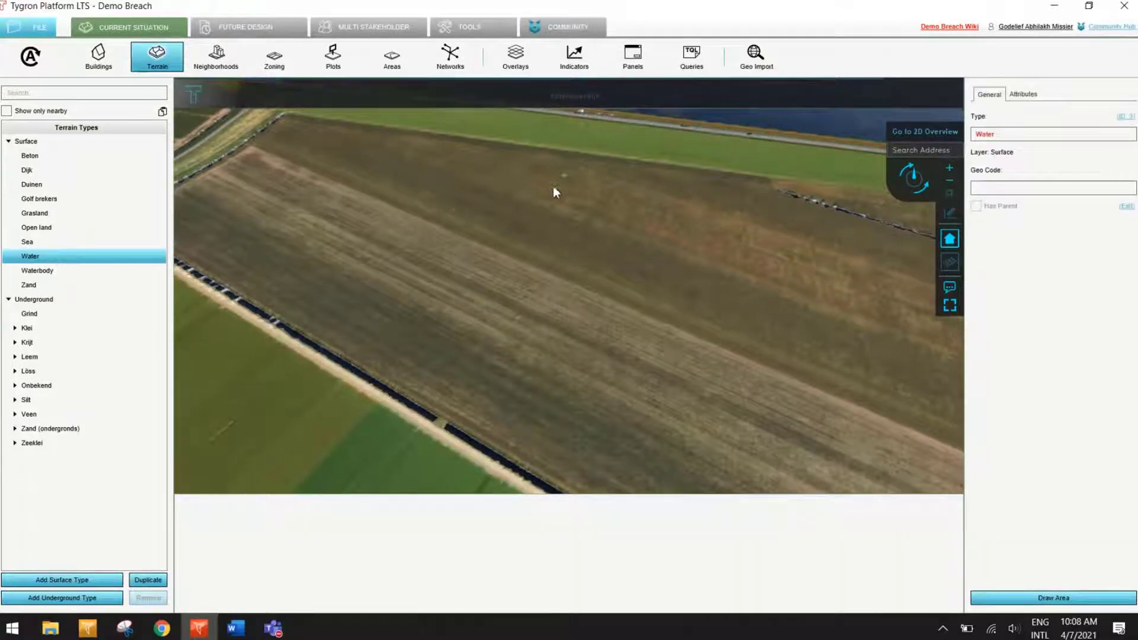
drag(553, 186, 378, 378)
drag(392, 213, 323, 382)
drag(495, 296, 400, 369)
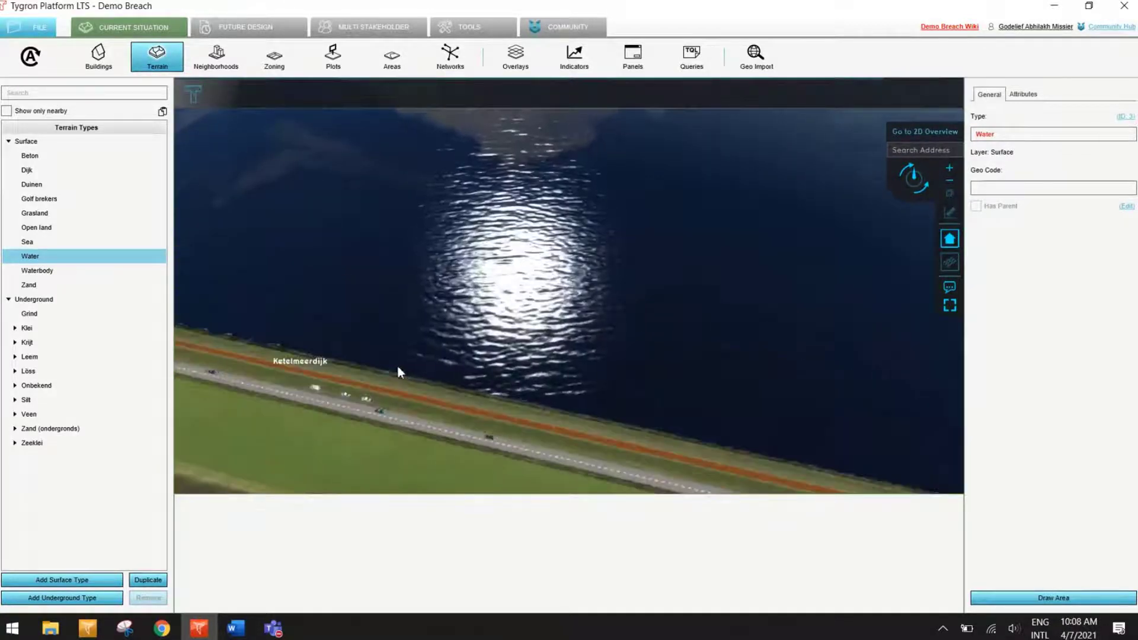
Step: Select the Waterbody surface type, inspect the ditches around the fields, and review the type's attributes
click(44, 272)
drag(349, 422, 486, 205)
drag(500, 313, 214, 209)
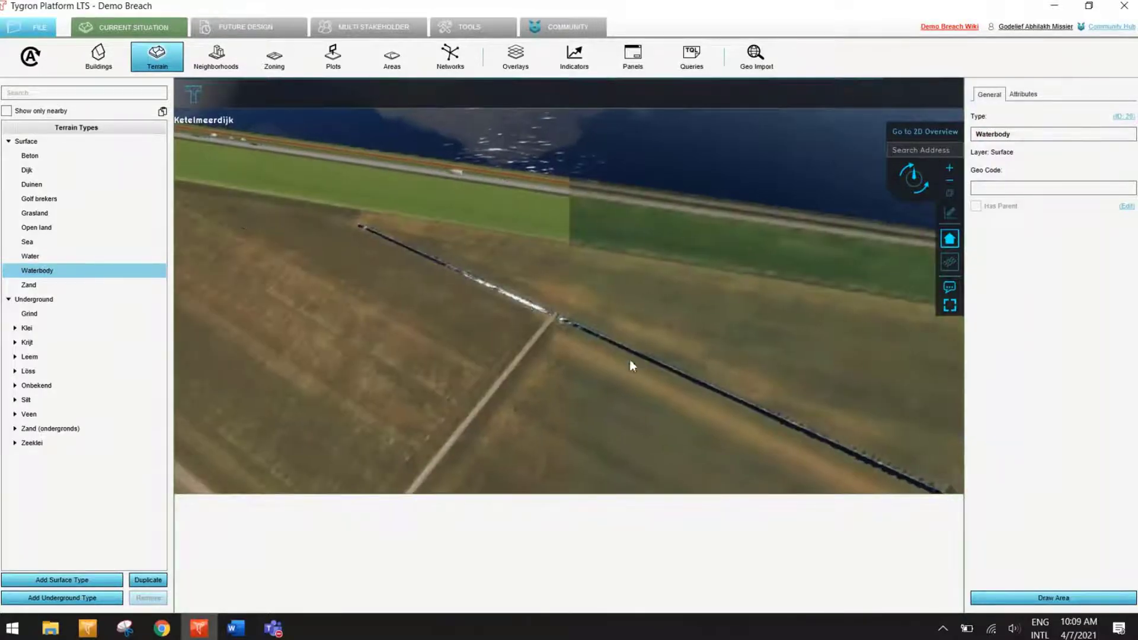
drag(678, 379, 729, 253)
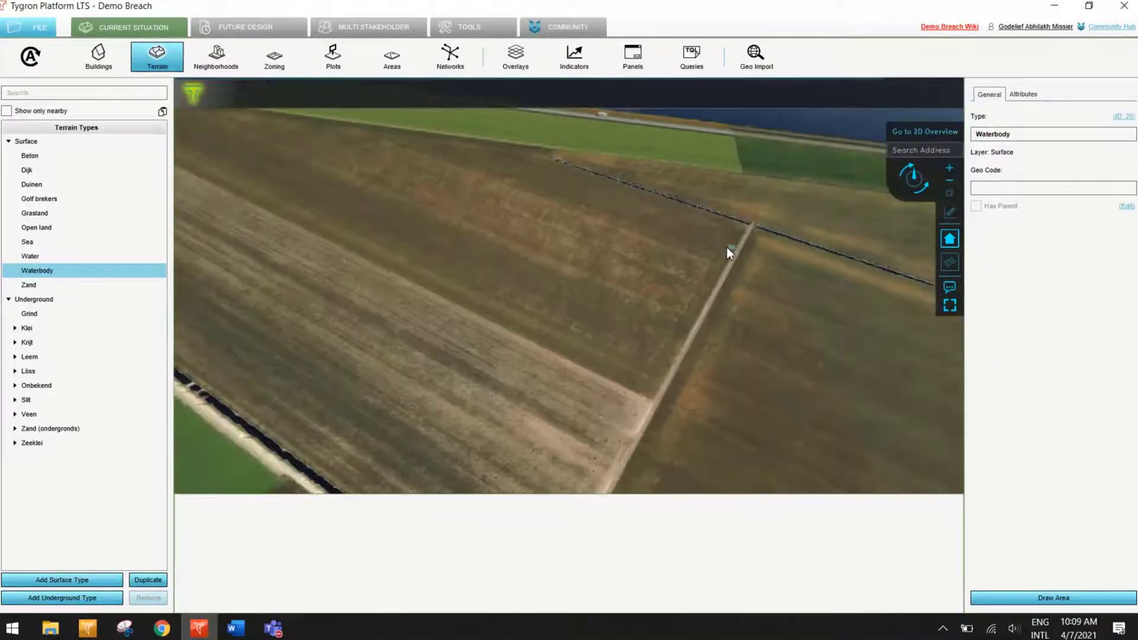
drag(470, 272, 568, 192)
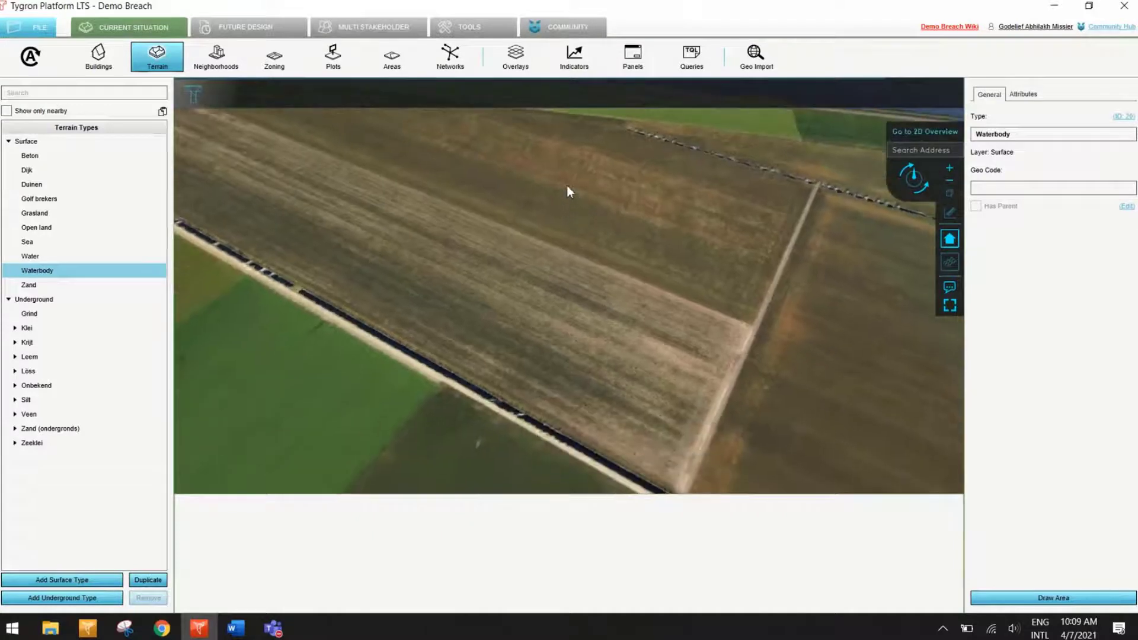
click(1024, 95)
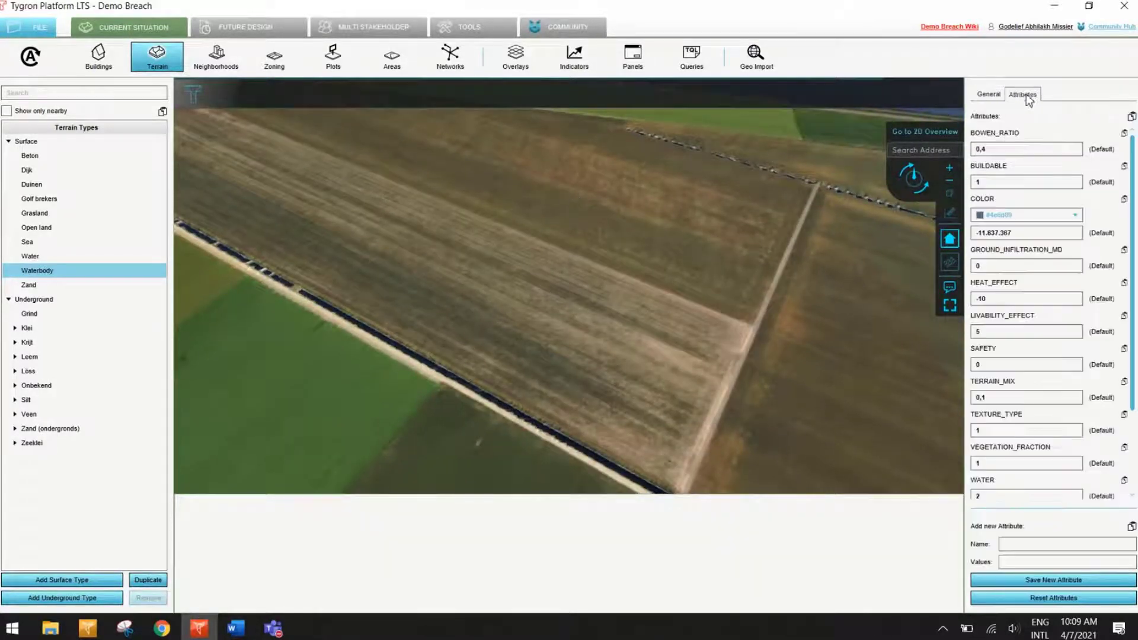
scroll(1022, 356, down, 3)
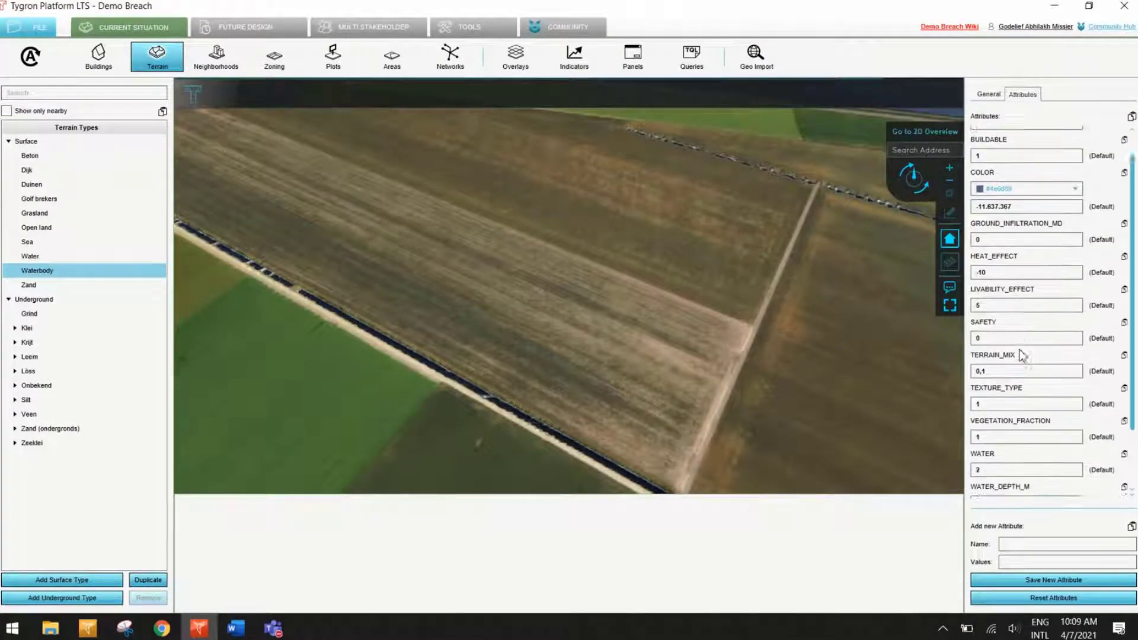
scroll(1020, 354, up, 3)
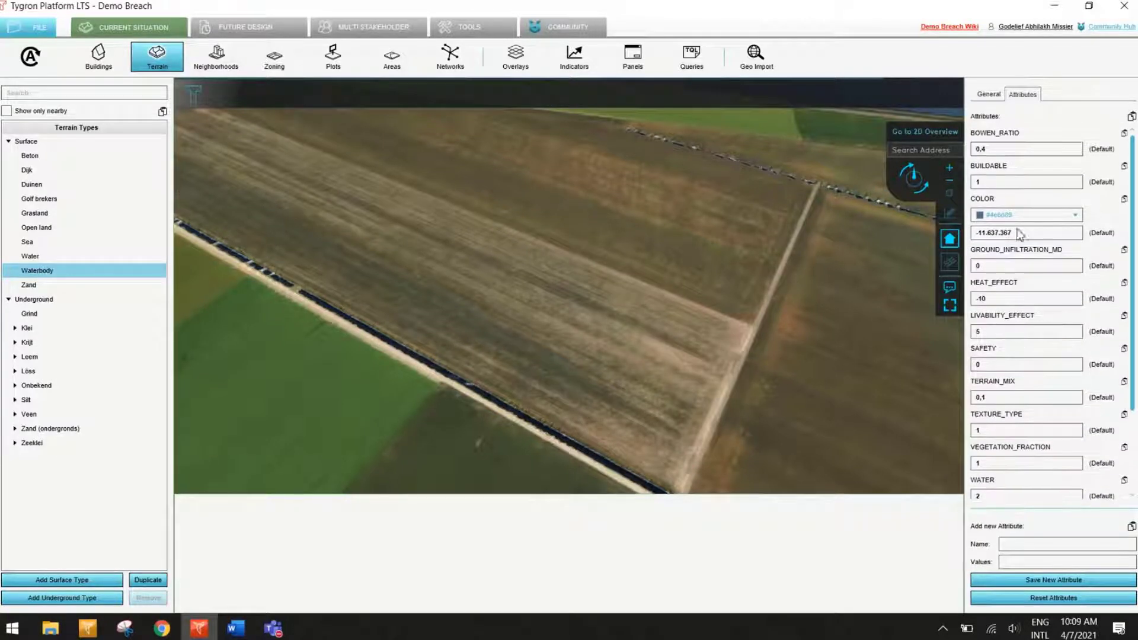
click(989, 94)
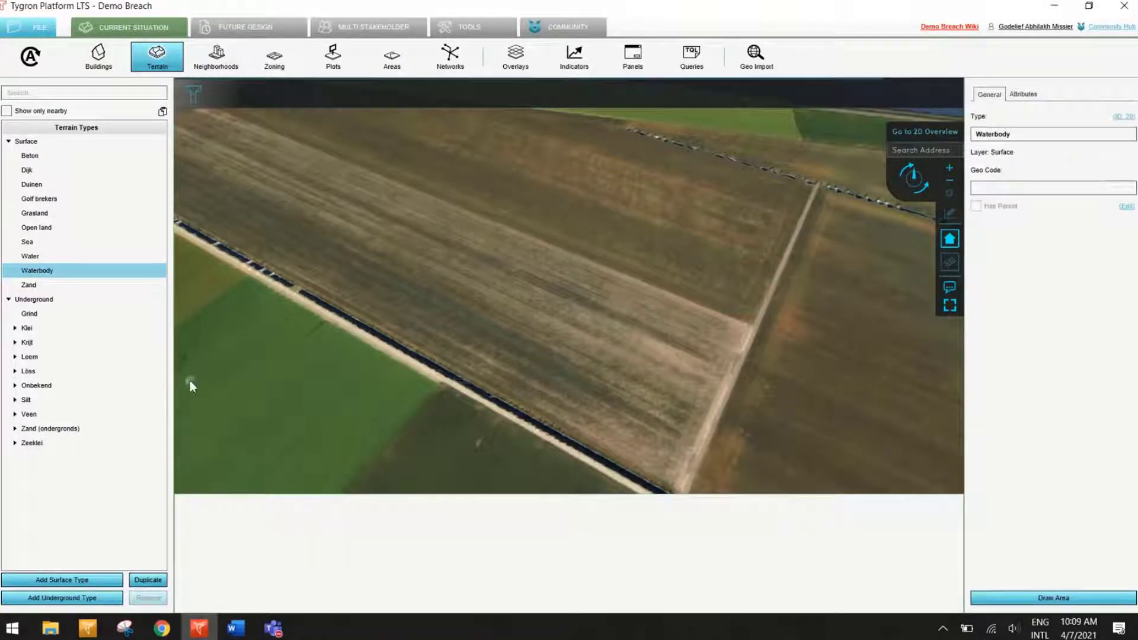
Step: Check which terrain type lies under the crop field between the ditch and the dike
drag(190, 382, 373, 283)
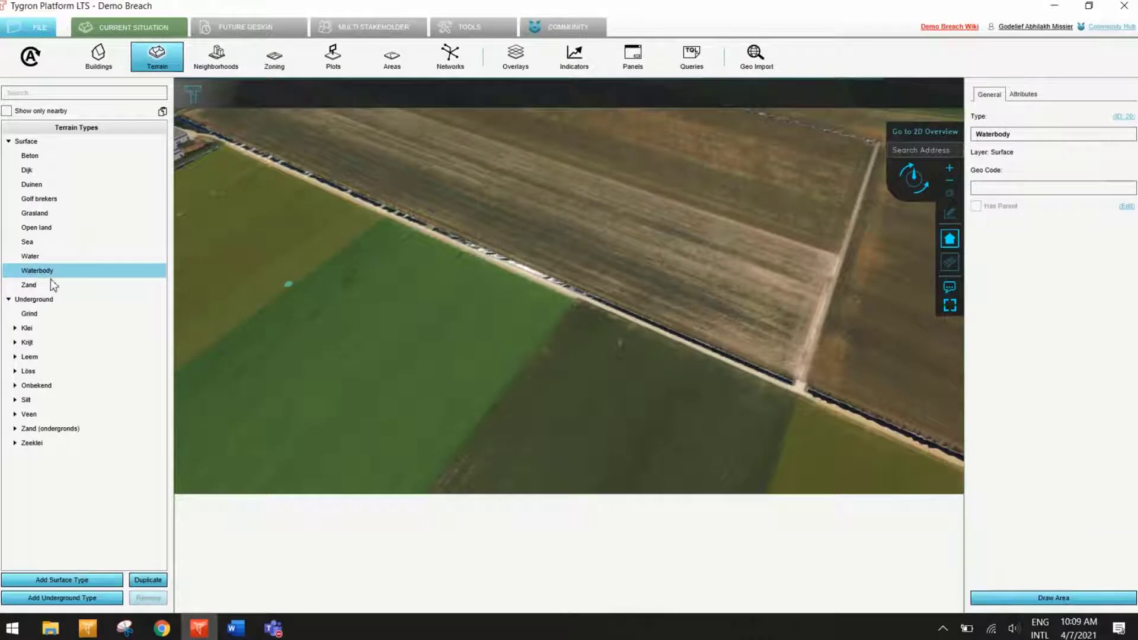
drag(460, 315, 446, 480)
drag(474, 270, 447, 331)
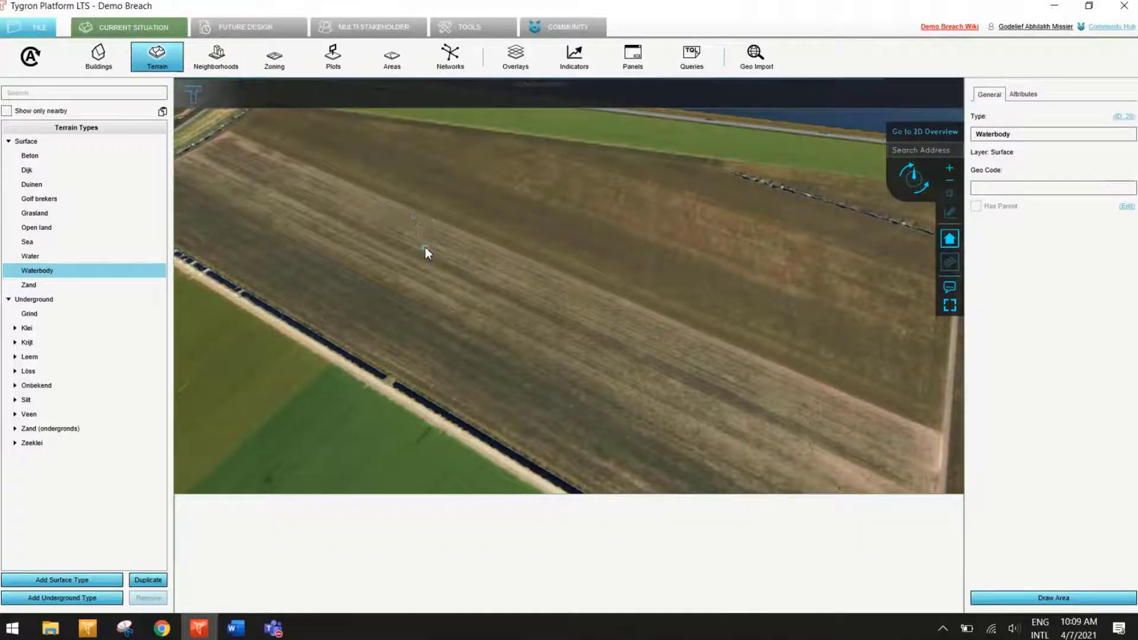
click(425, 247)
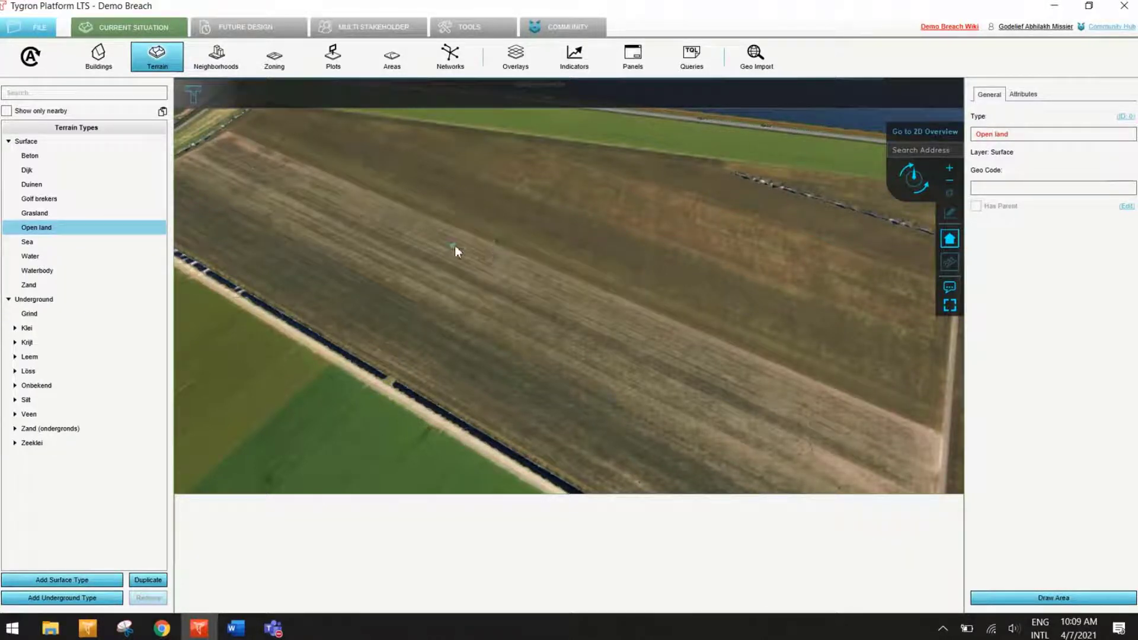
mouse_move(455, 246)
Step: Delete the crop farming building "Aardappelen, poot NAK" from the field near the Ketelmeerdijk
click(97, 64)
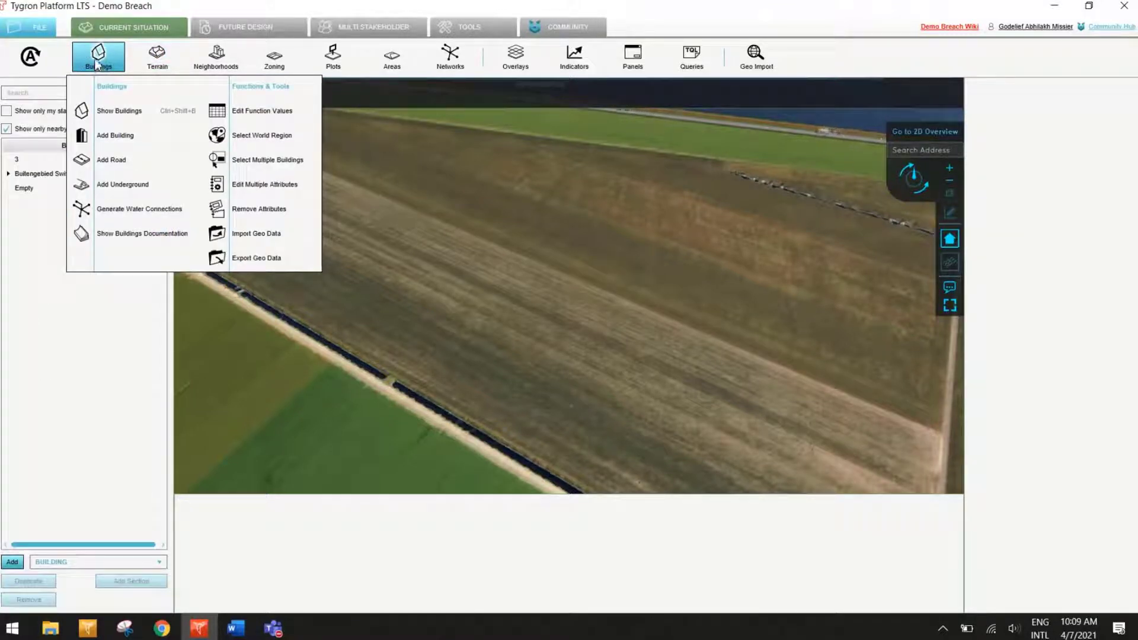
click(495, 255)
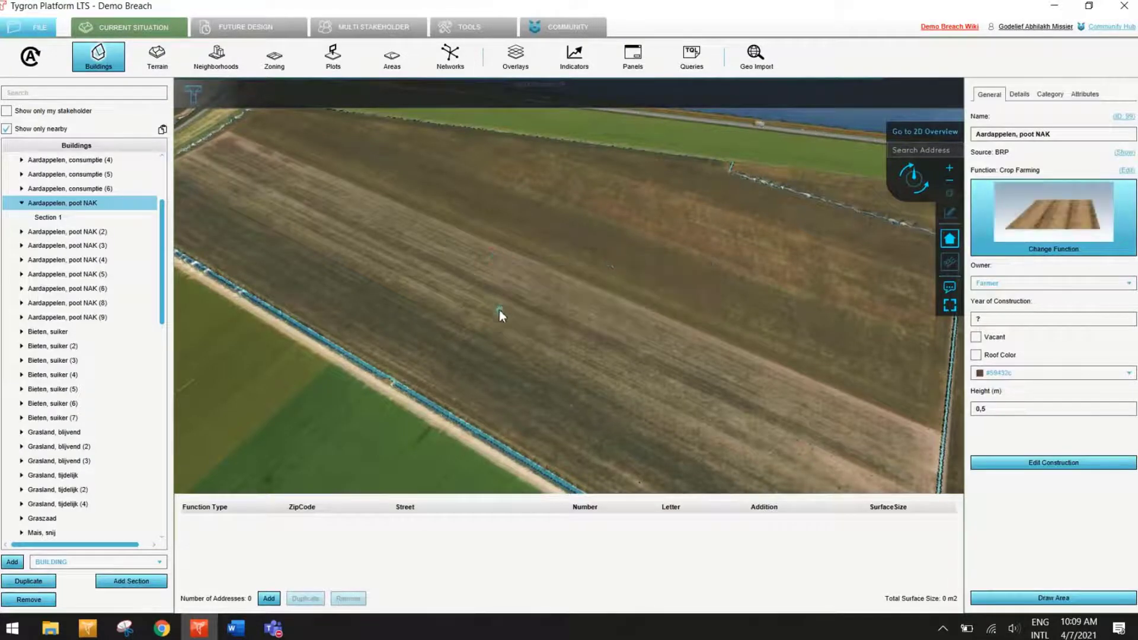
drag(649, 242, 454, 457)
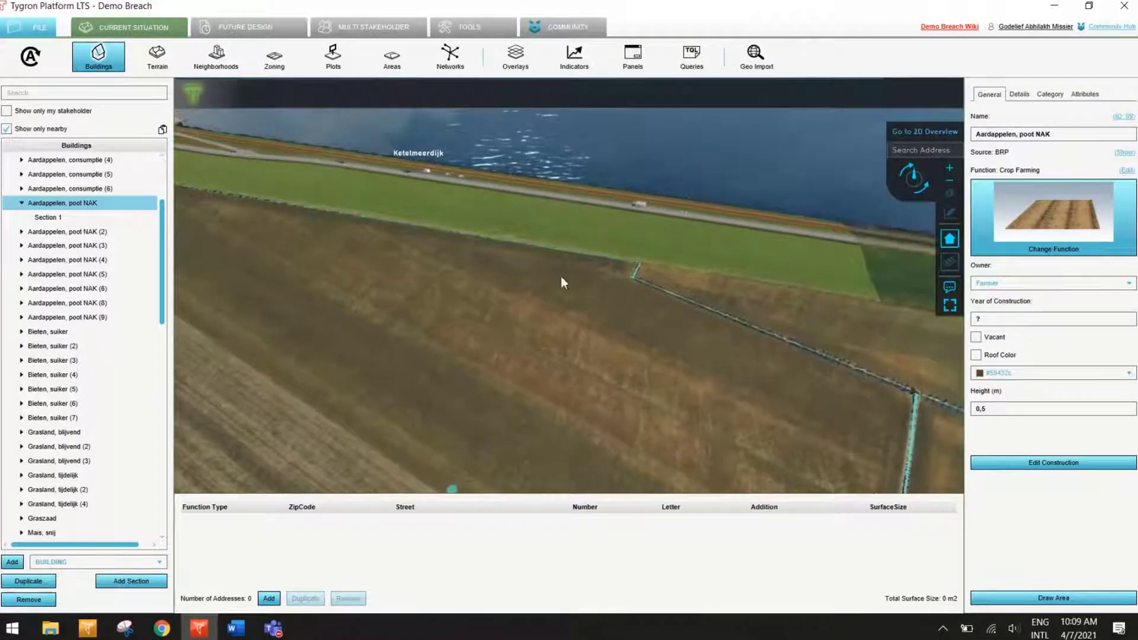
drag(556, 269, 375, 325)
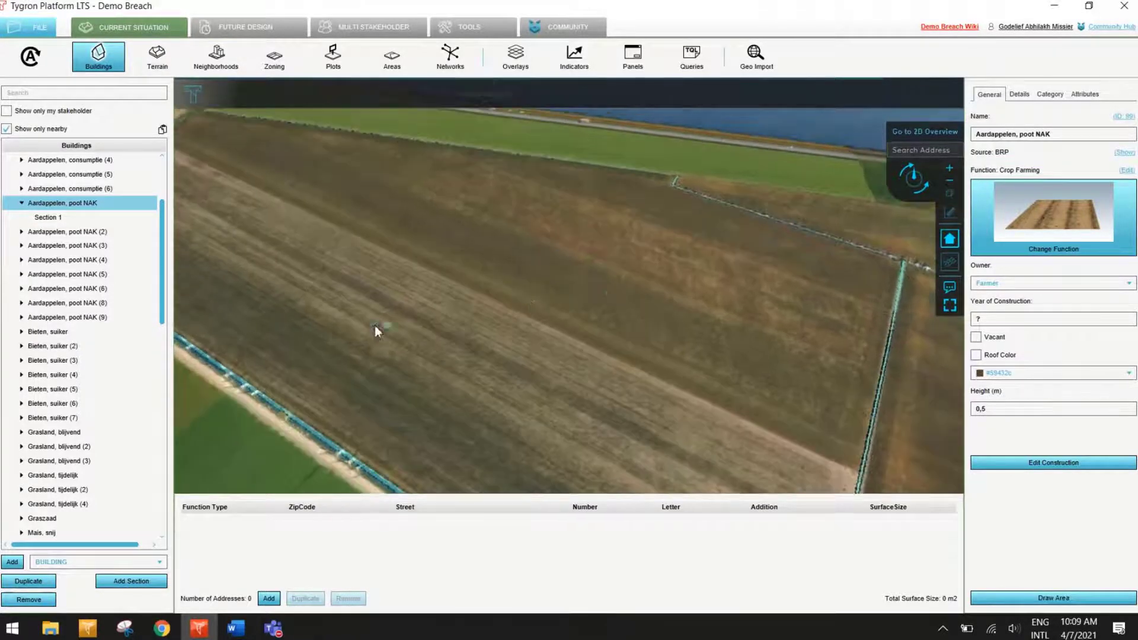
click(29, 600)
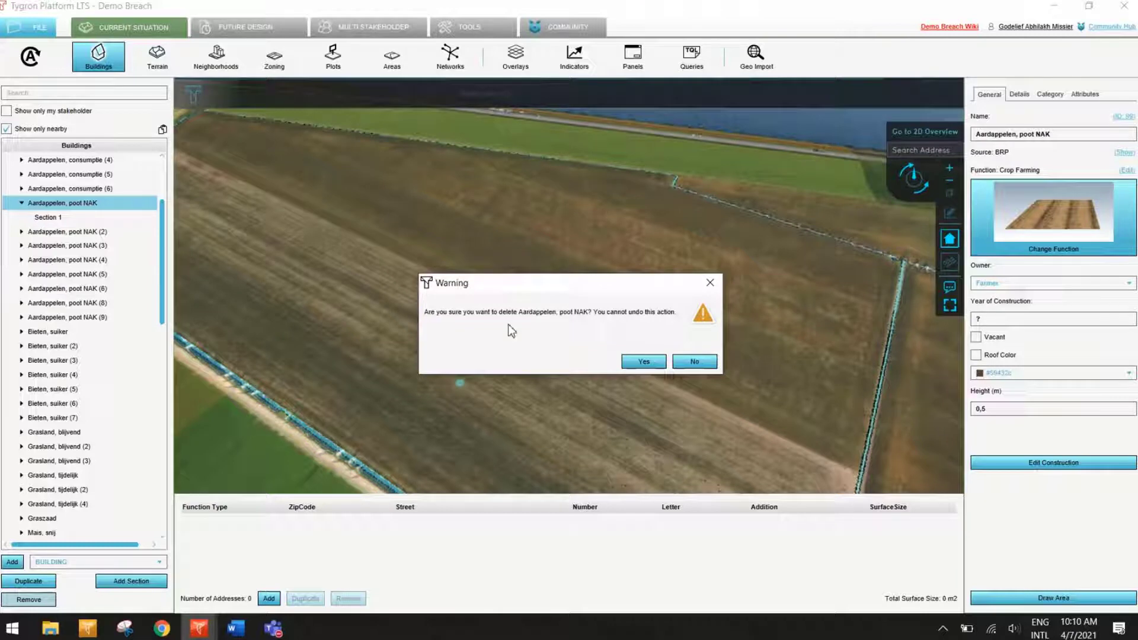
click(646, 361)
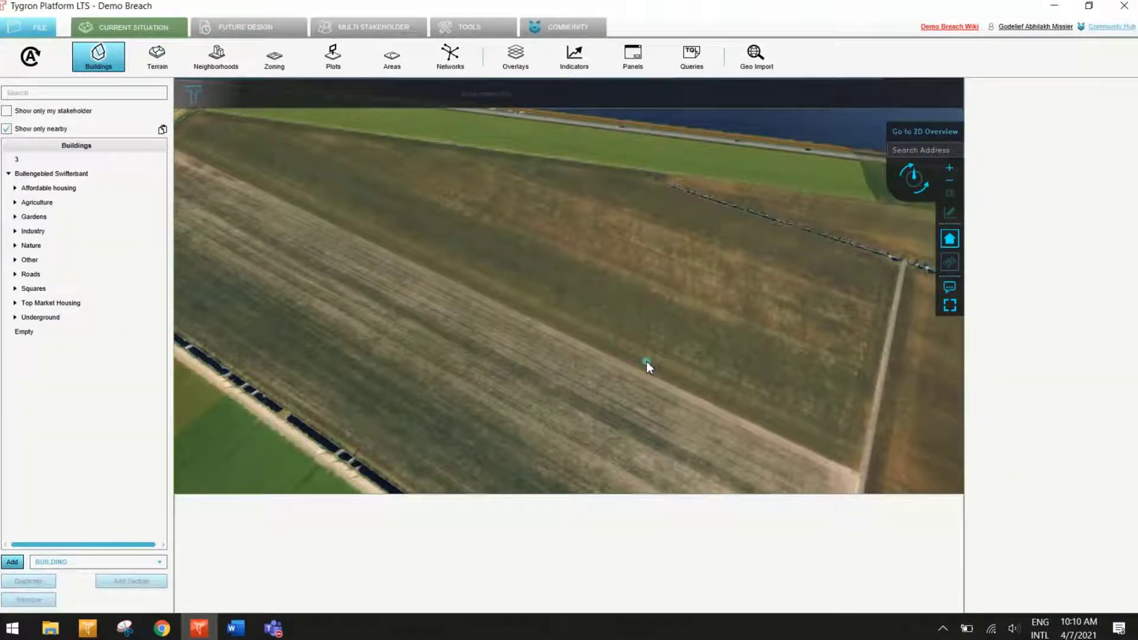
Step: Draw a circular Waterbody area in the cleared crop field near the Ketelmeerdijk and apply it to the terrain
drag(563, 231, 489, 304)
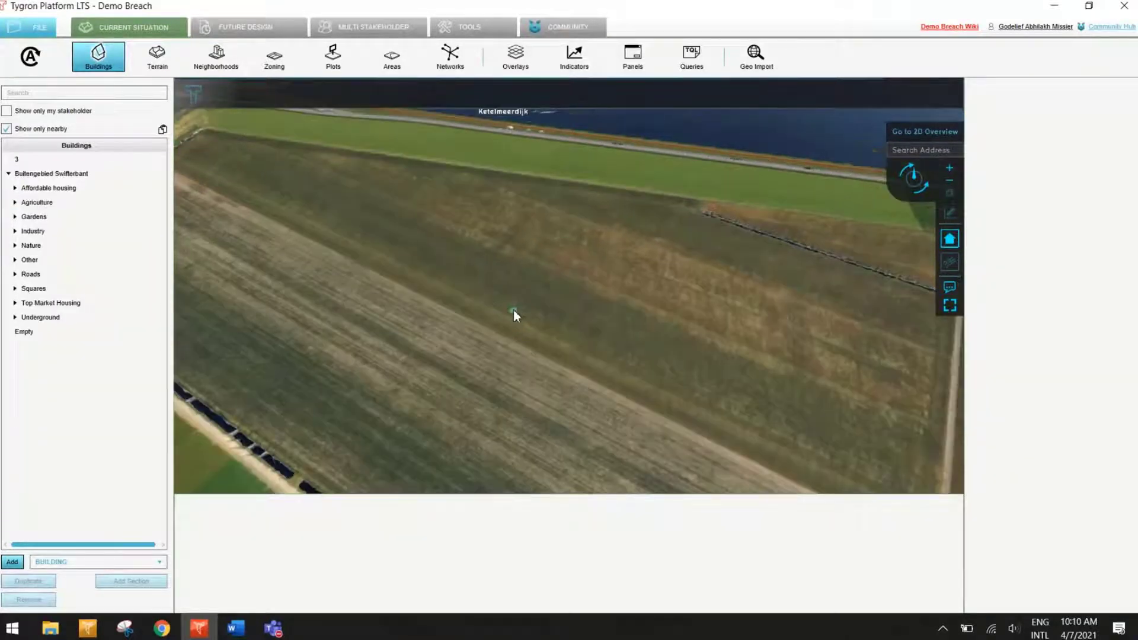
mouse_move(514, 310)
click(164, 63)
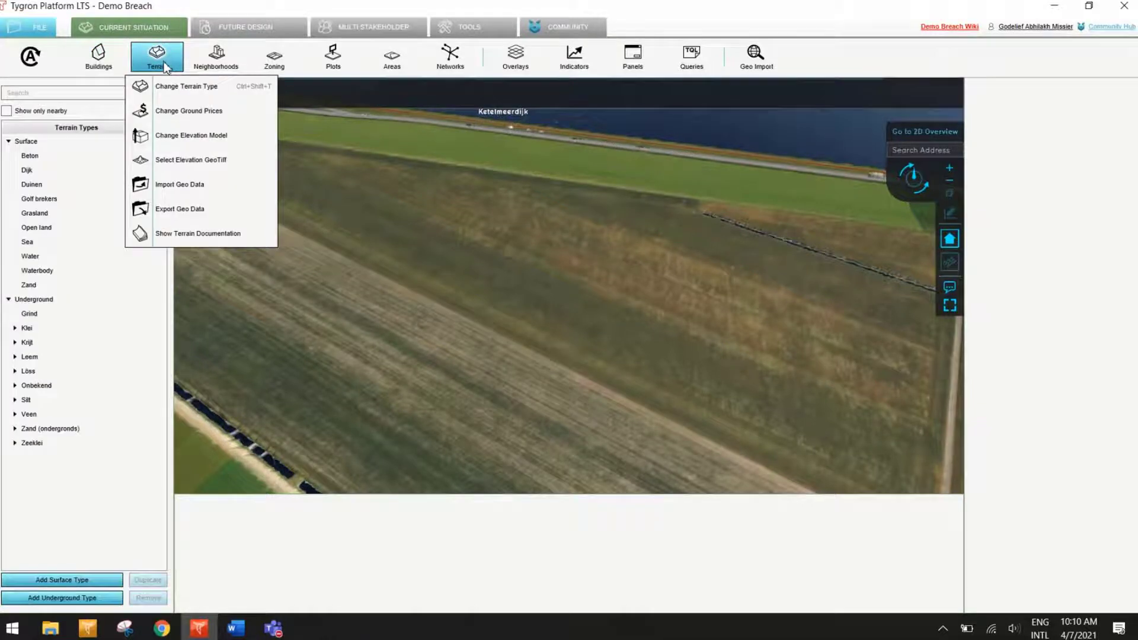
click(37, 271)
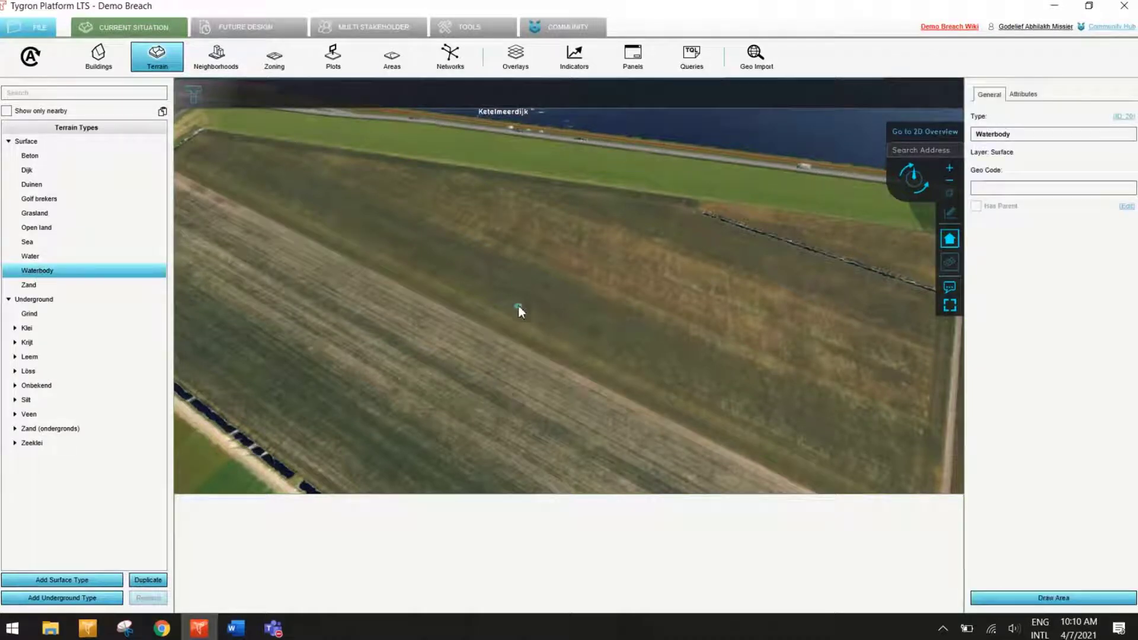
click(1061, 598)
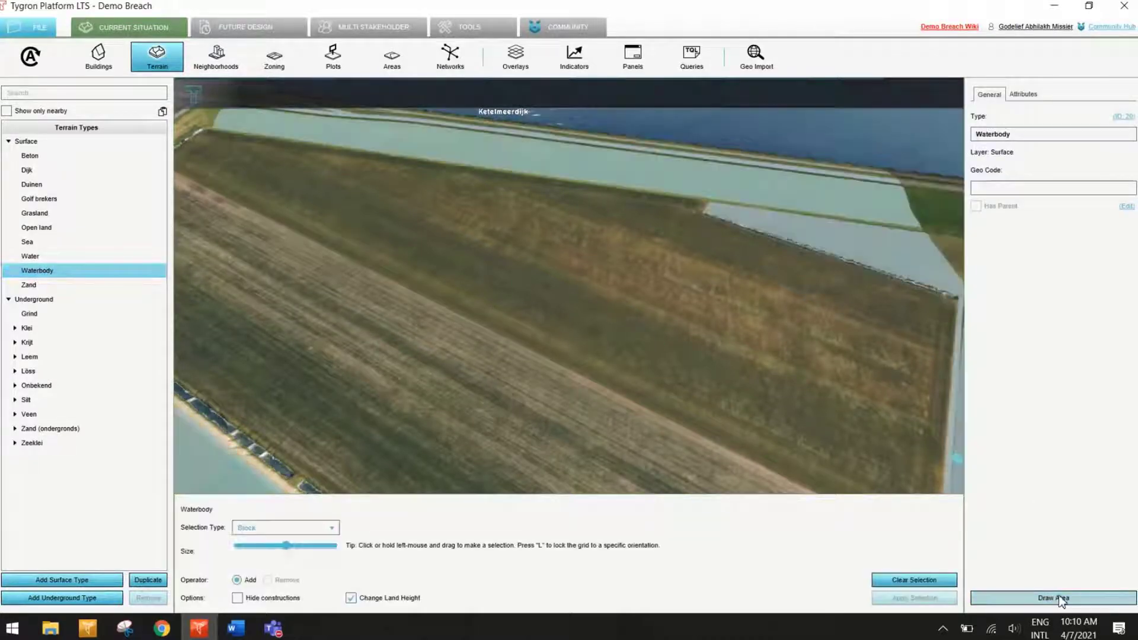
mouse_move(481, 284)
right_down()
mouse_move(514, 271)
mouse_move(558, 312)
right_up()
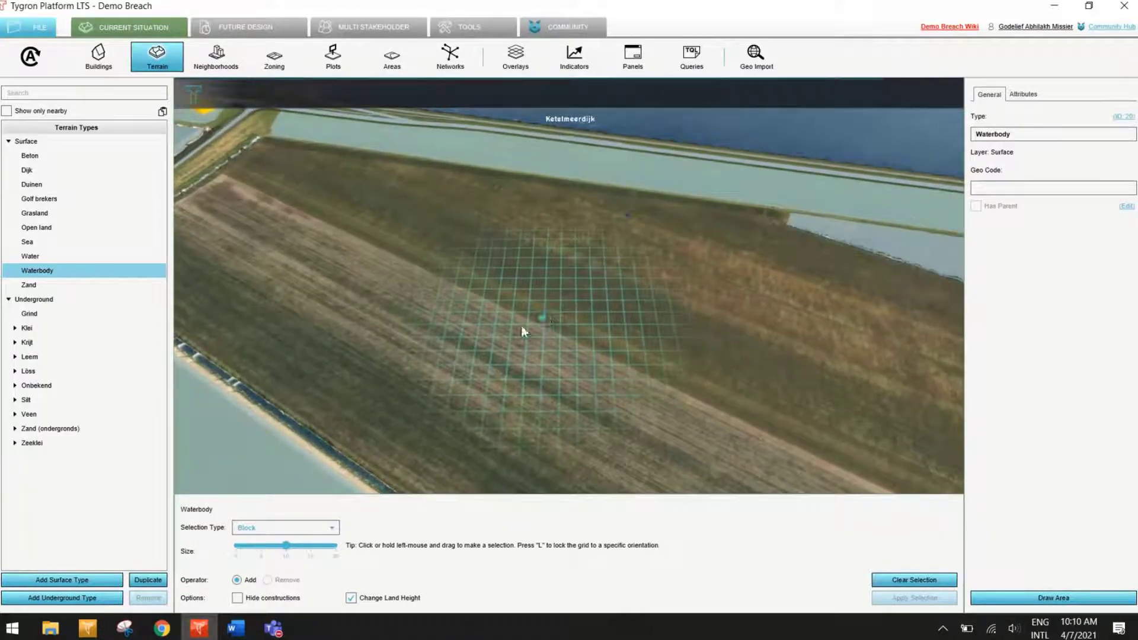
click(281, 528)
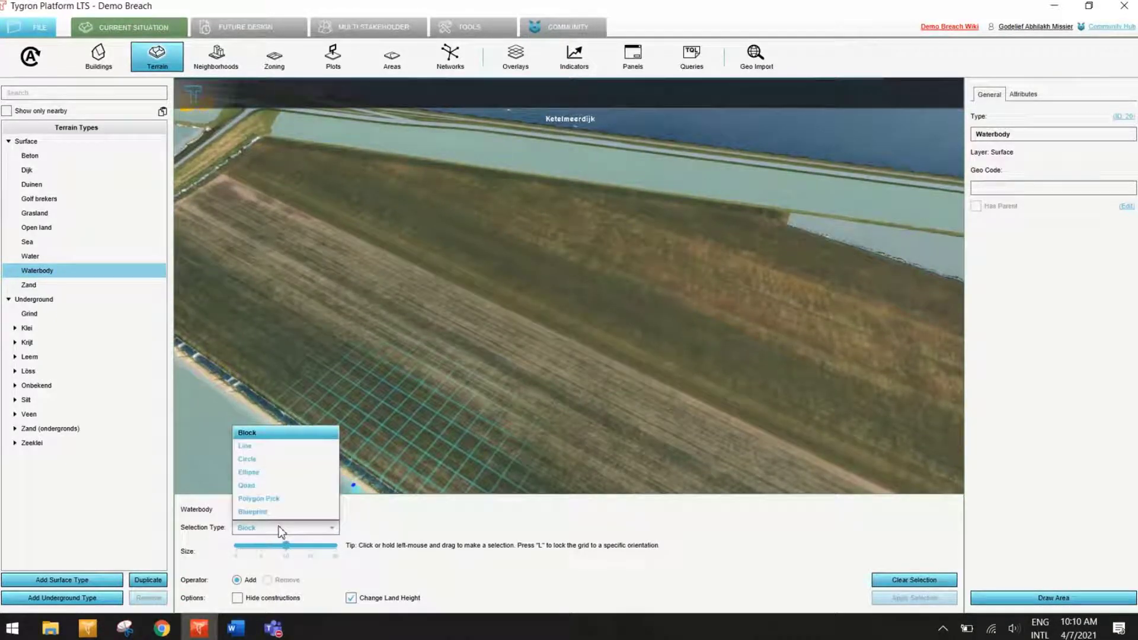
click(279, 459)
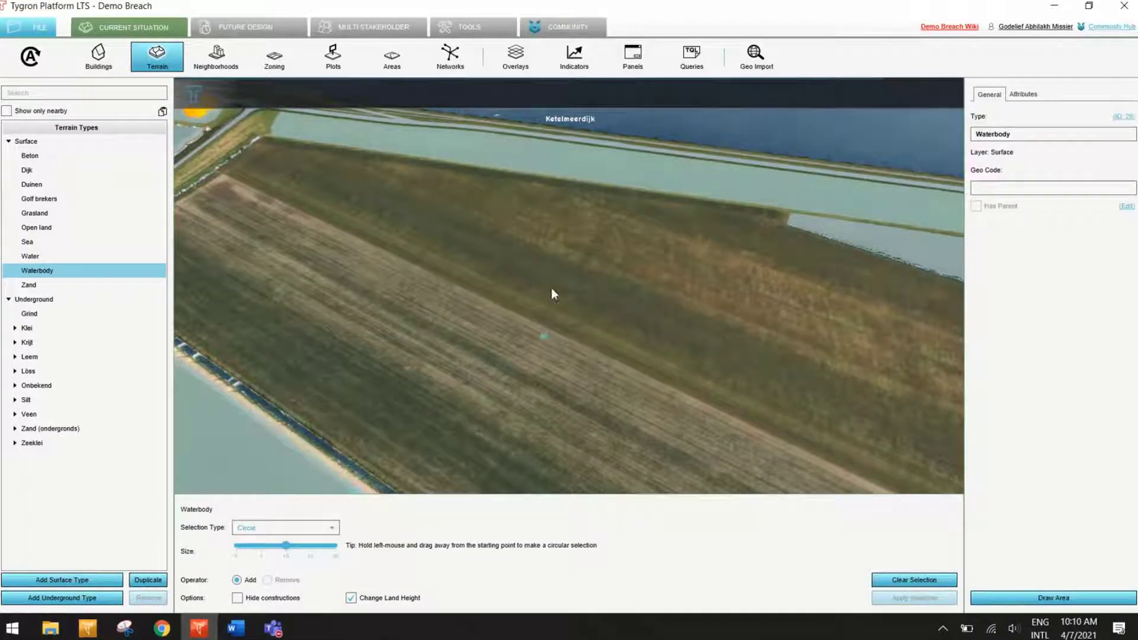
drag(444, 231, 490, 275)
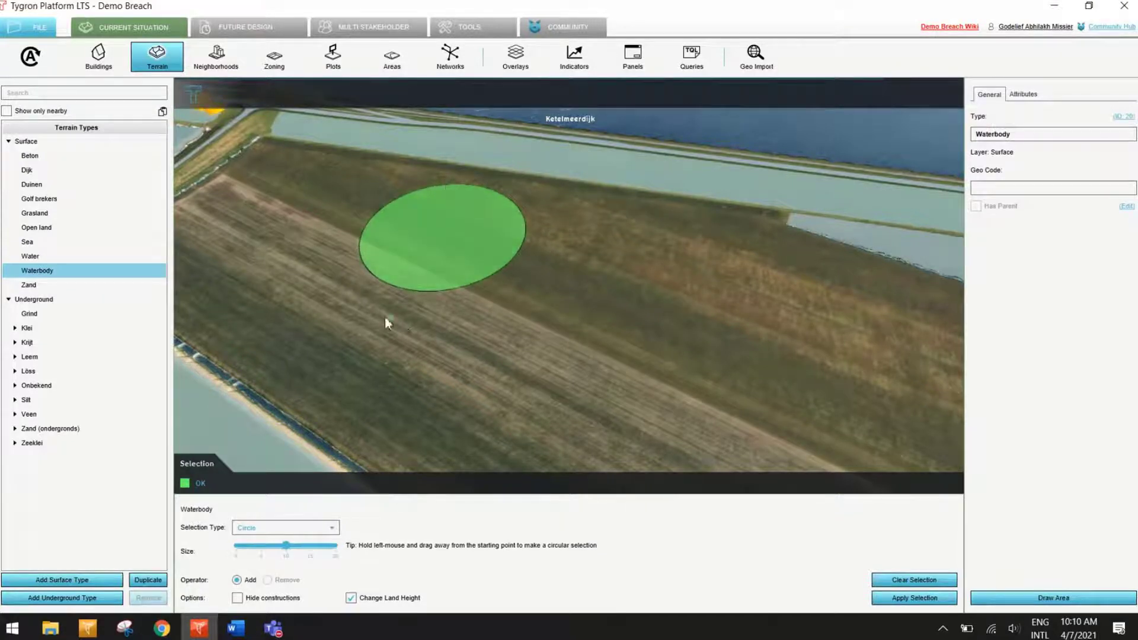
right_drag(433, 332, 493, 401)
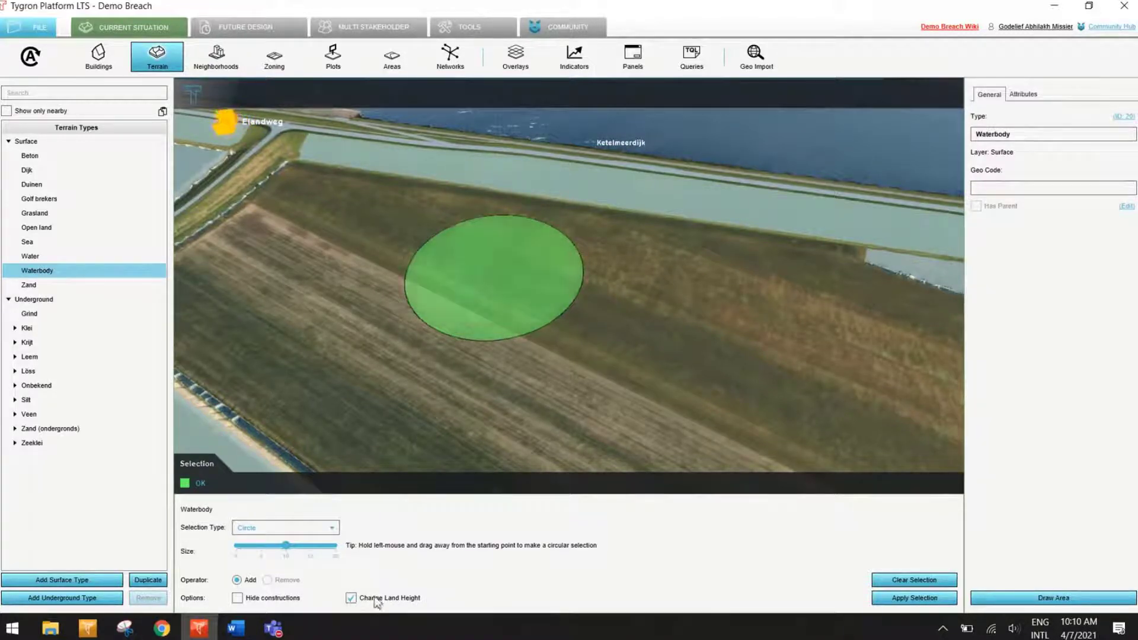
click(914, 598)
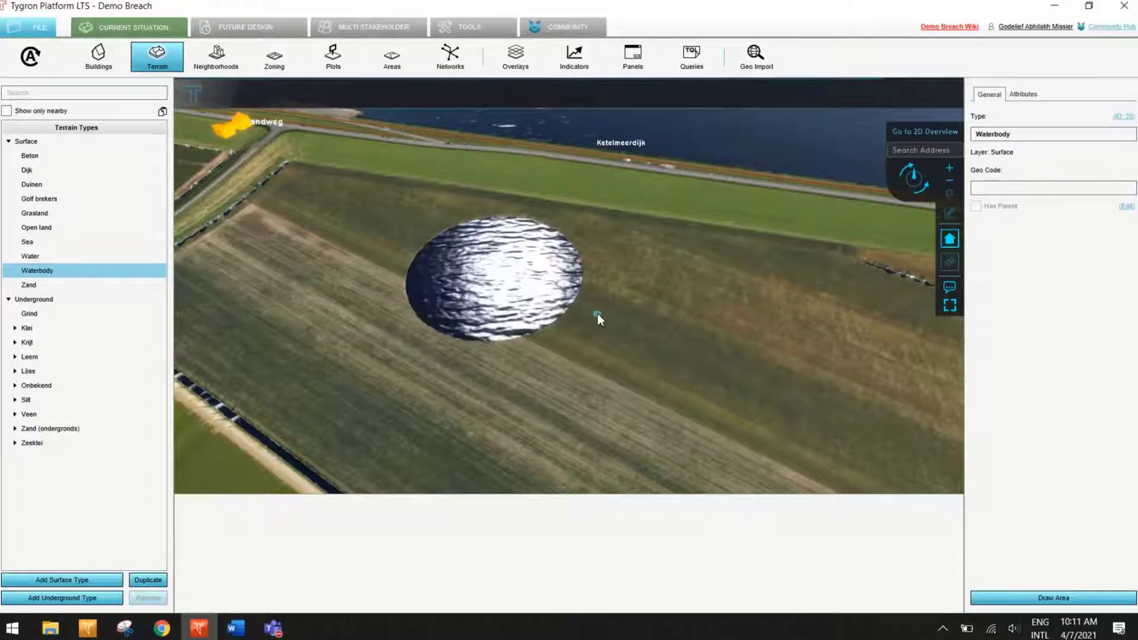
Step: Compare the terrain beside and inside the circular pond, and review the Waterbody type's attributes, including its water depth
scroll(470, 304, up, 5)
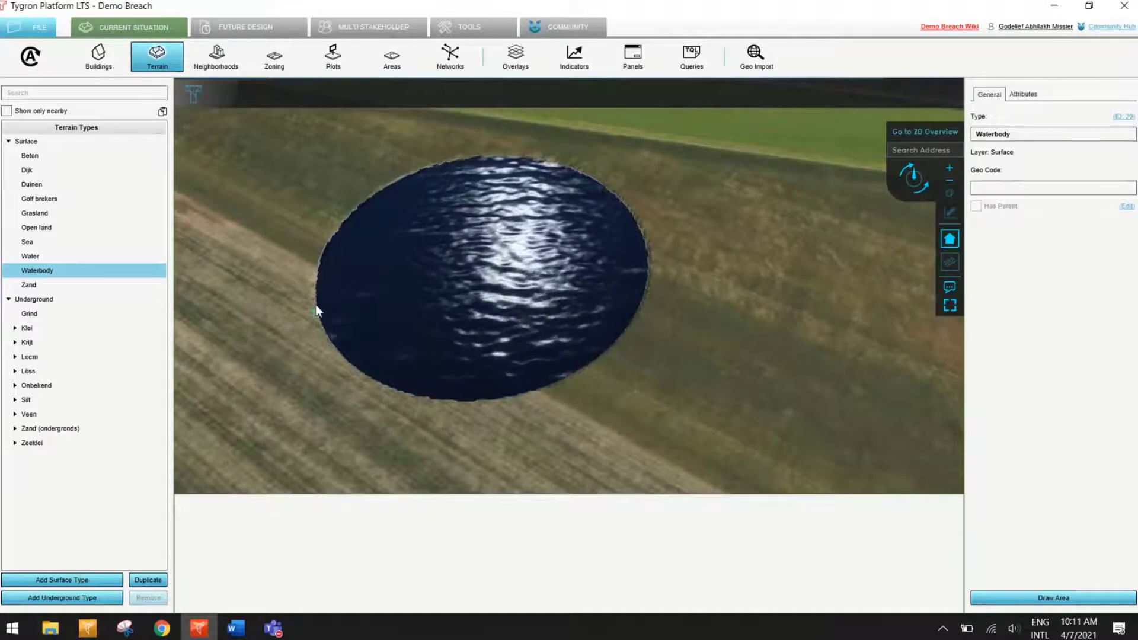
click(274, 299)
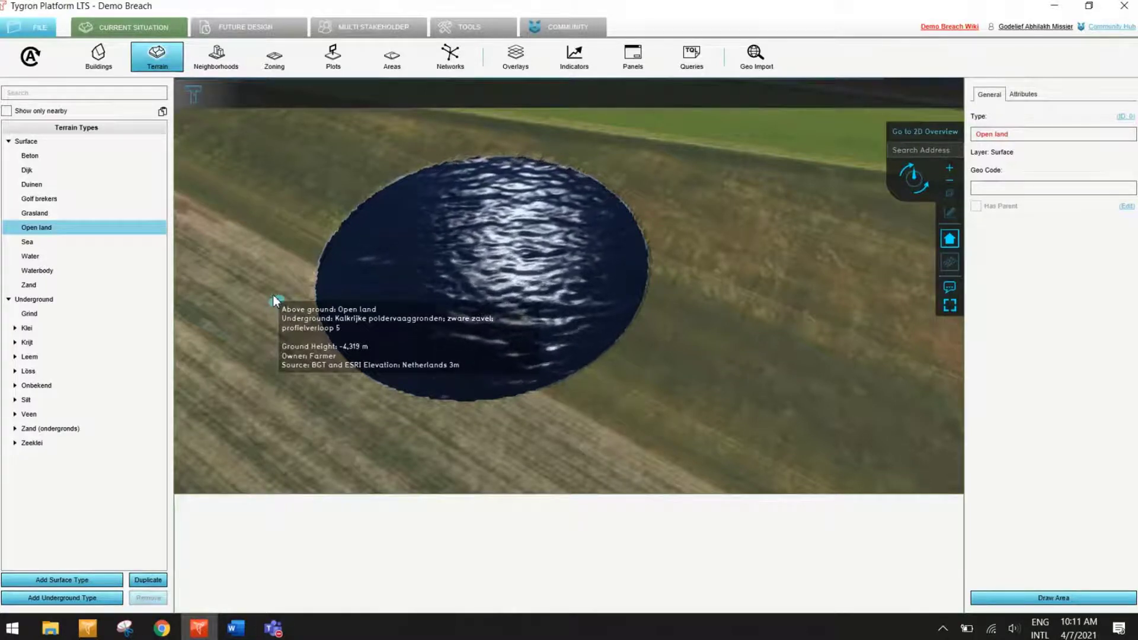
click(466, 278)
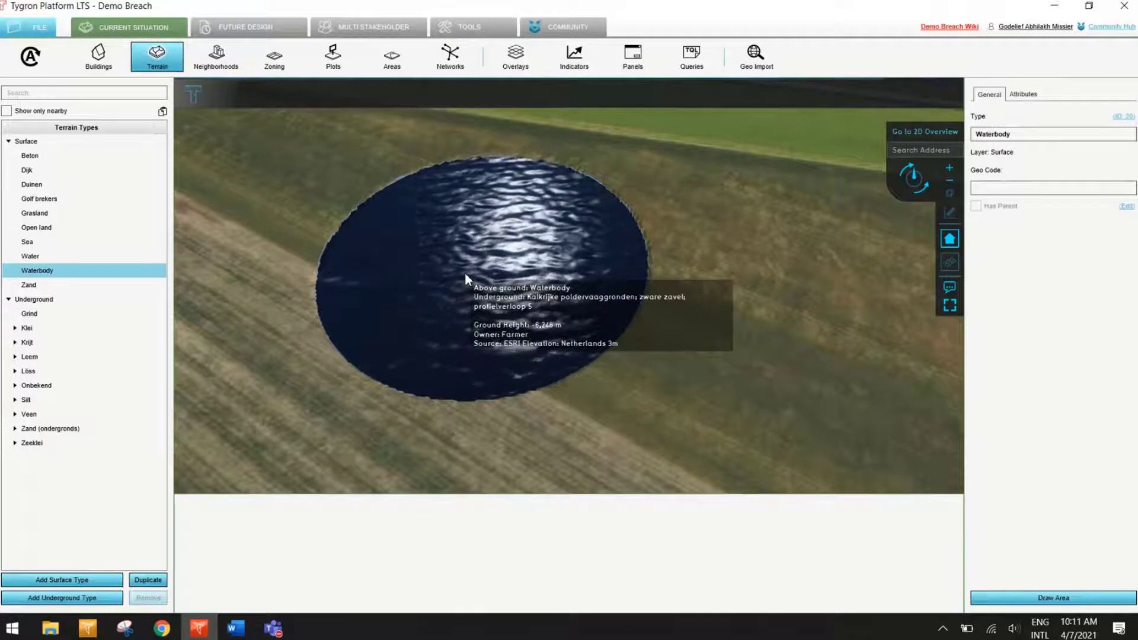
click(1024, 97)
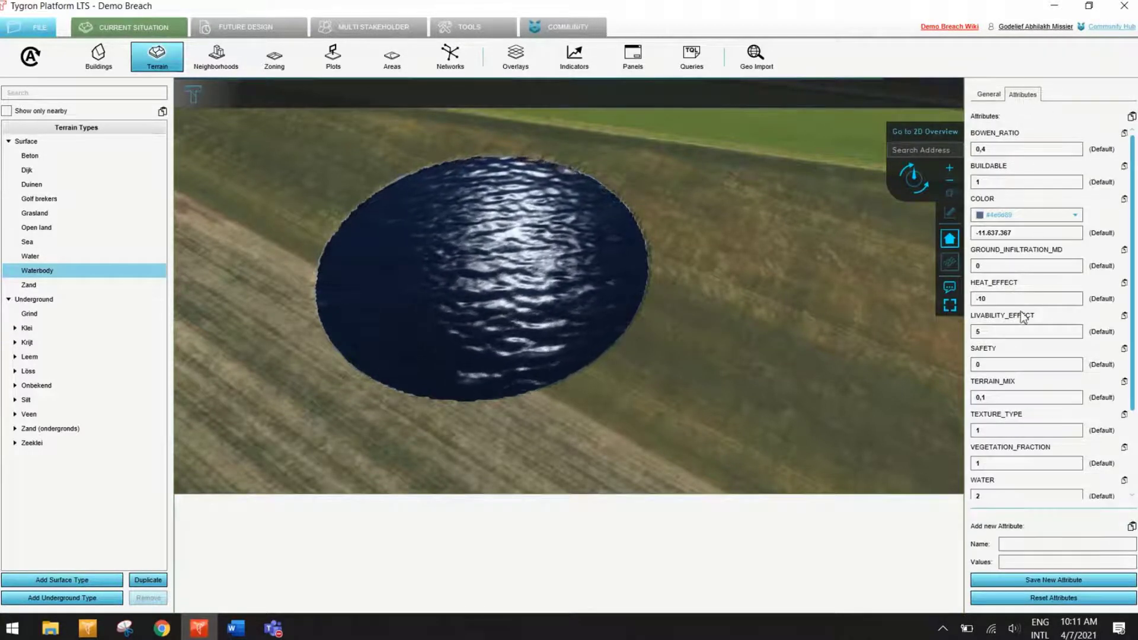
scroll(1020, 311, down, 2)
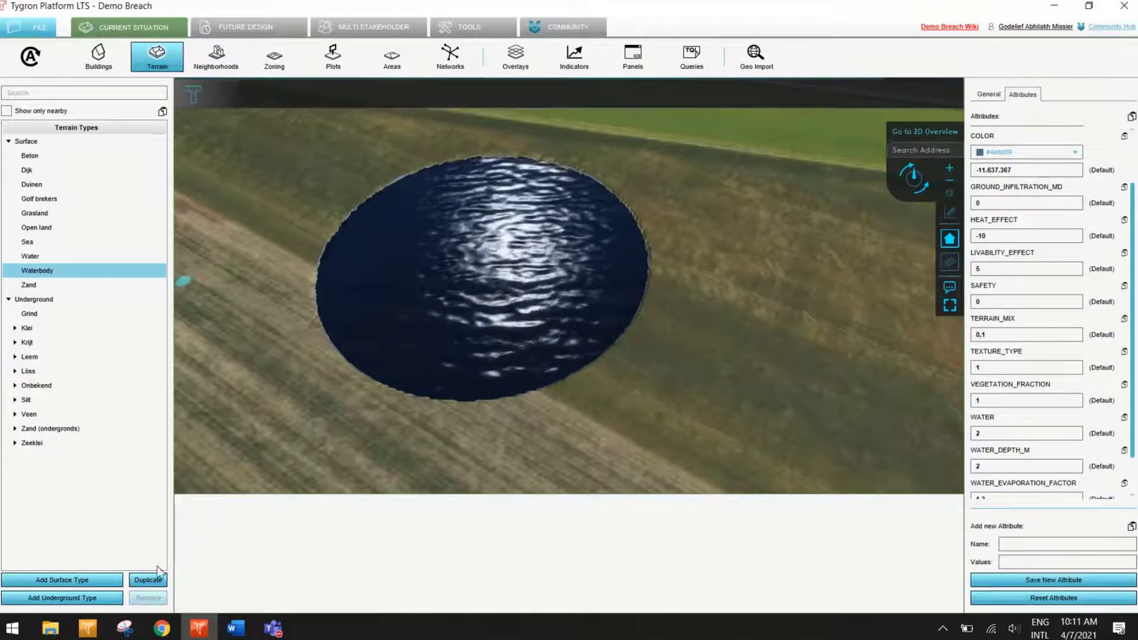
Step: Duplicate the Waterbody surface type and rename the copy "Deeper water"
click(149, 583)
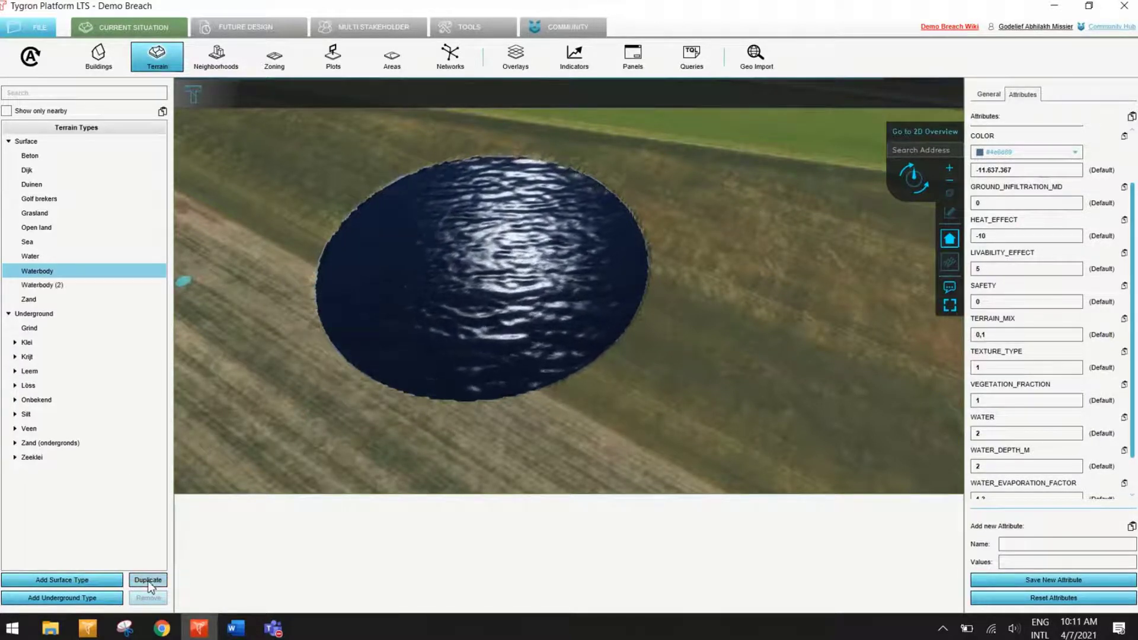
click(44, 287)
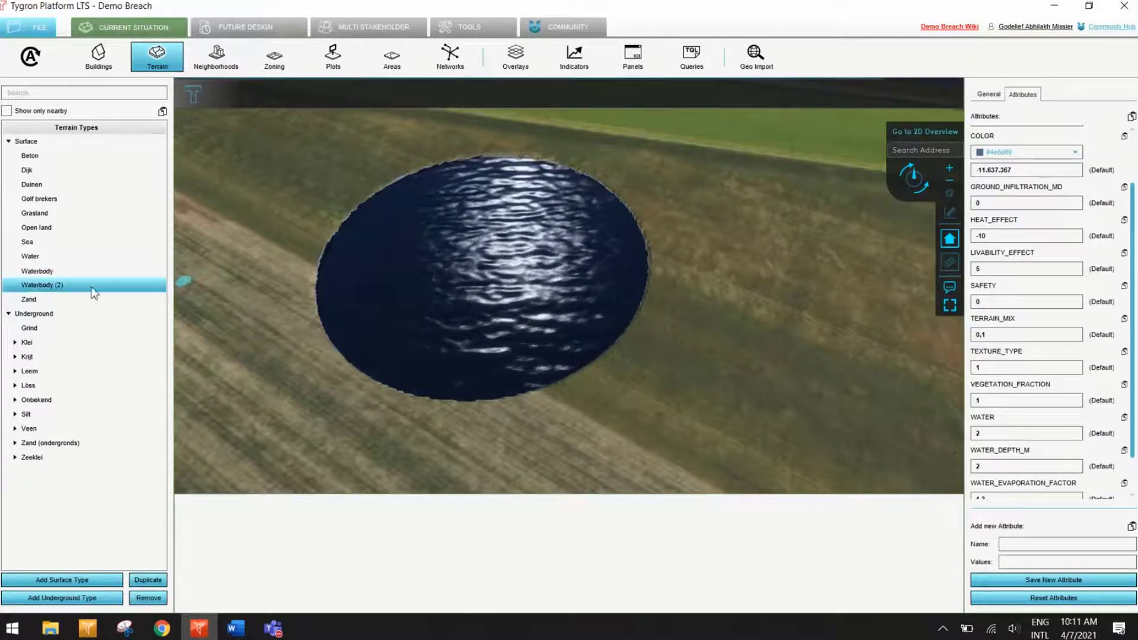
click(991, 95)
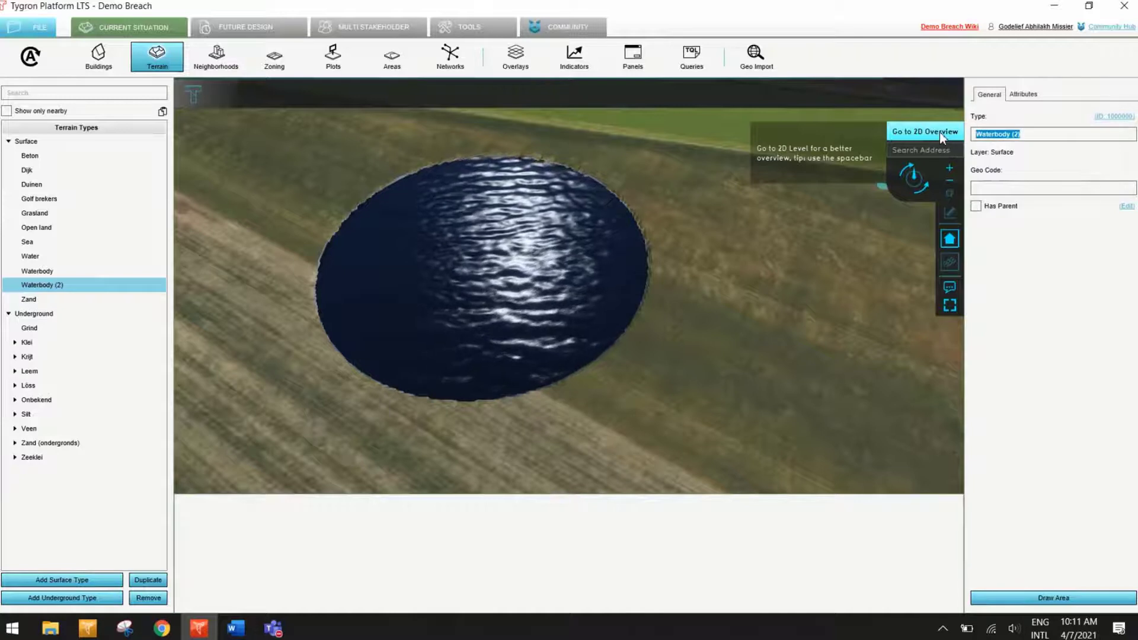
text(Deeper water)
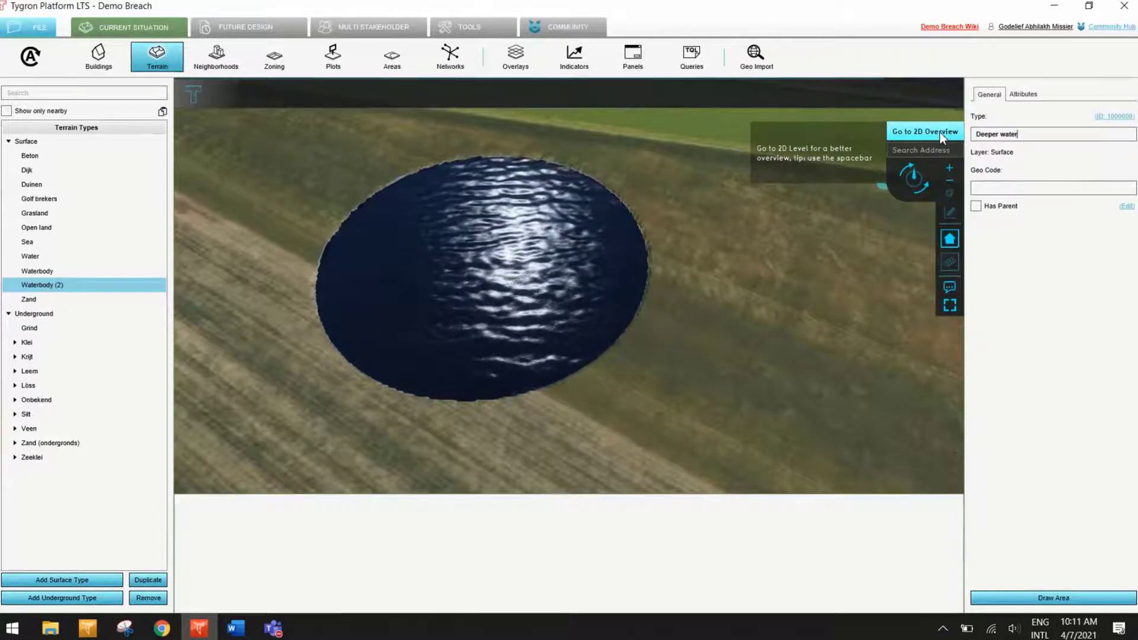
key(Return)
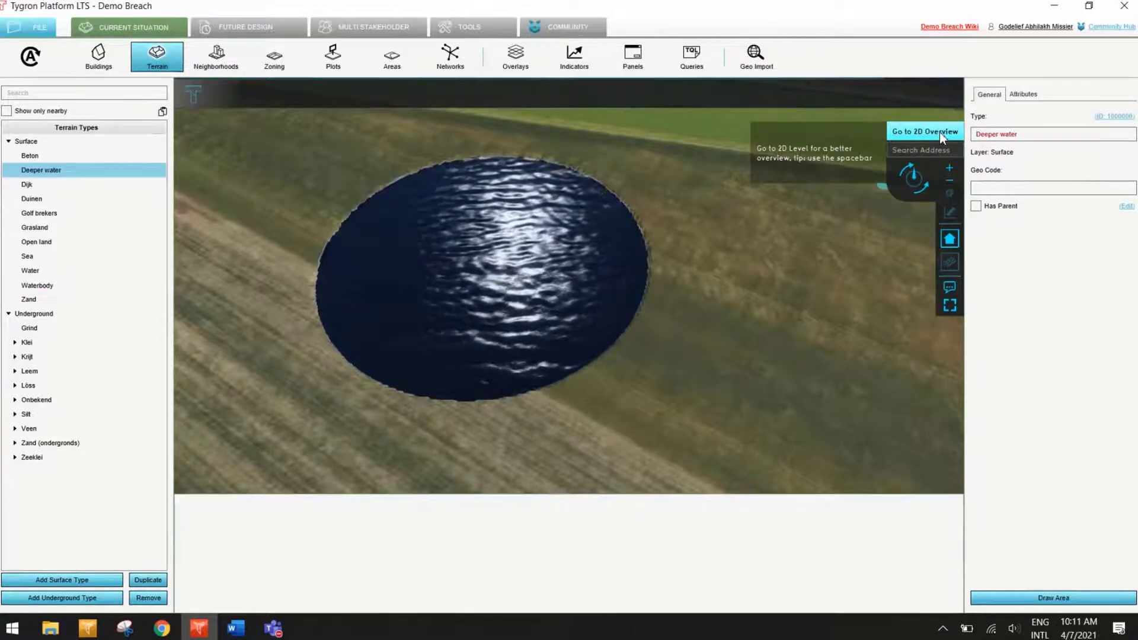
Step: Set the WATER_DEPTH_M attribute of the Deeper water type to 4
click(1025, 96)
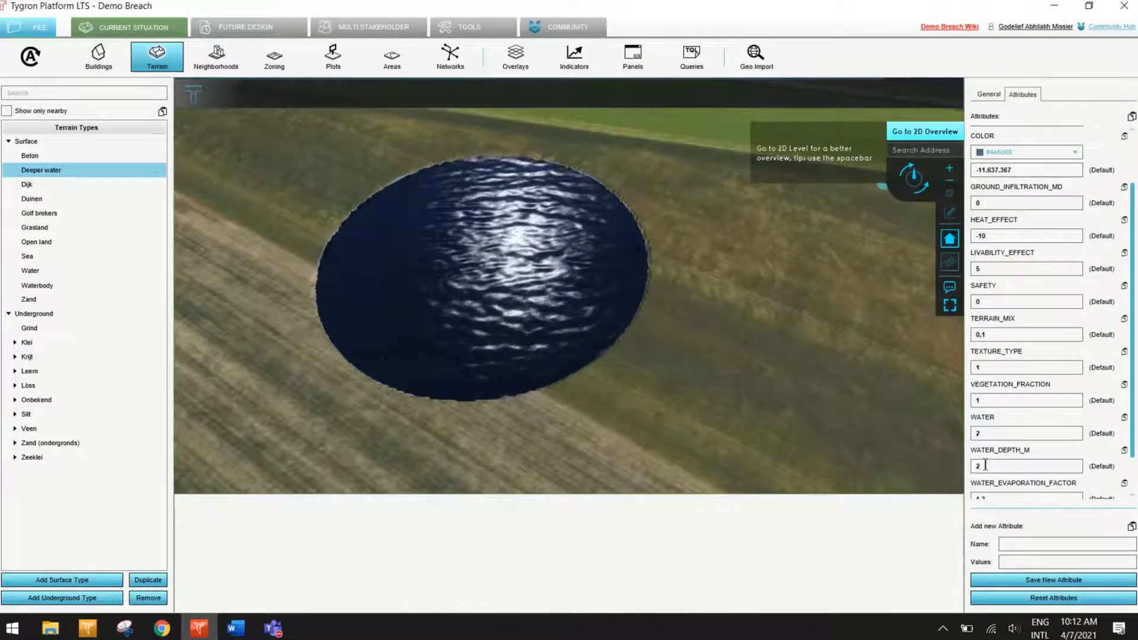
key(BackSpace)
text(4)
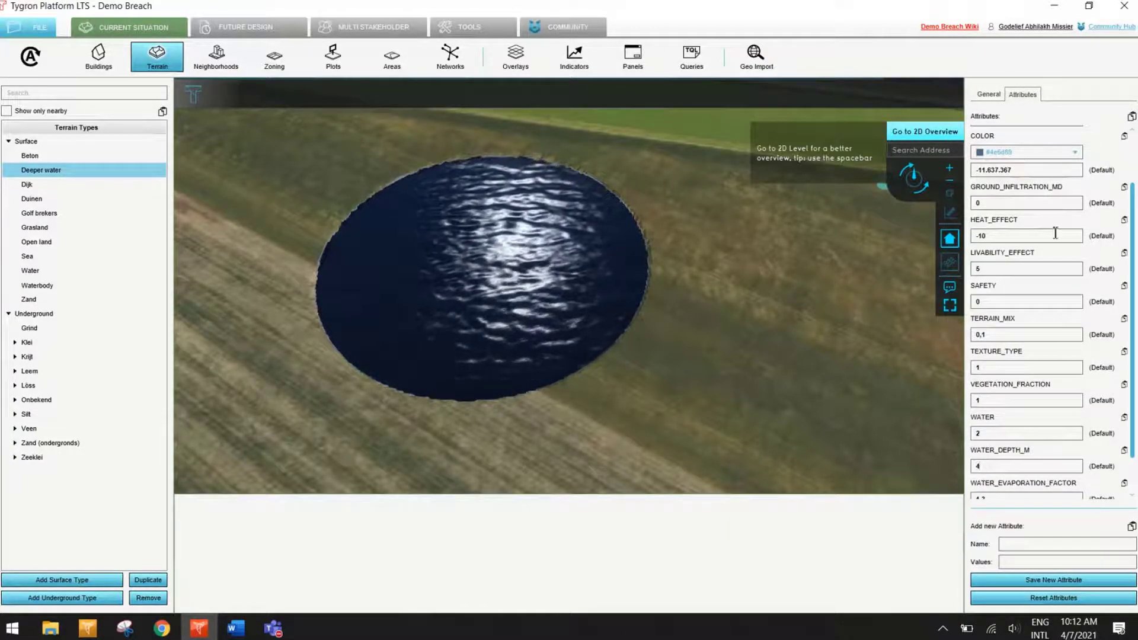
Step: Draw a smaller circular Deeper water area beside the existing pond in the field and apply it to the terrain
click(989, 94)
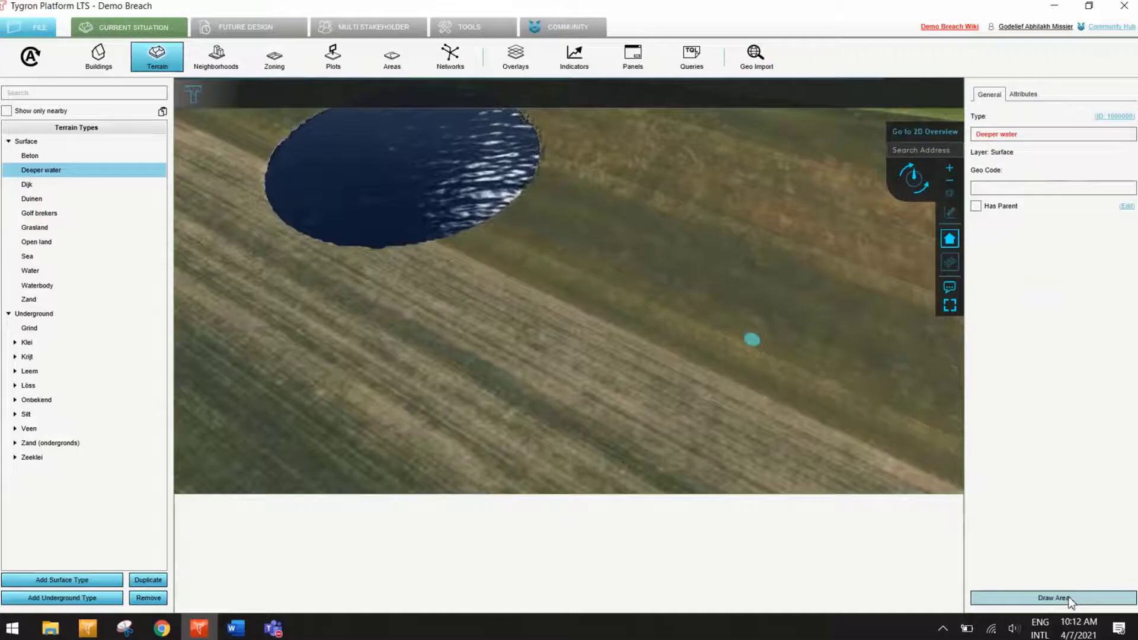
click(1053, 598)
drag(645, 311, 679, 338)
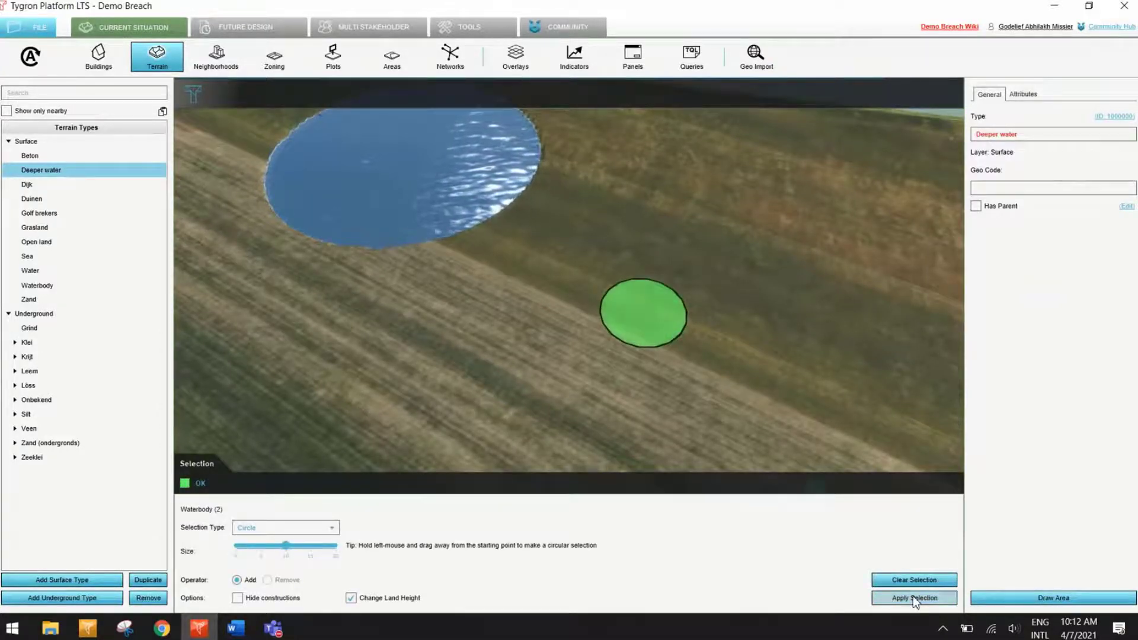
click(914, 598)
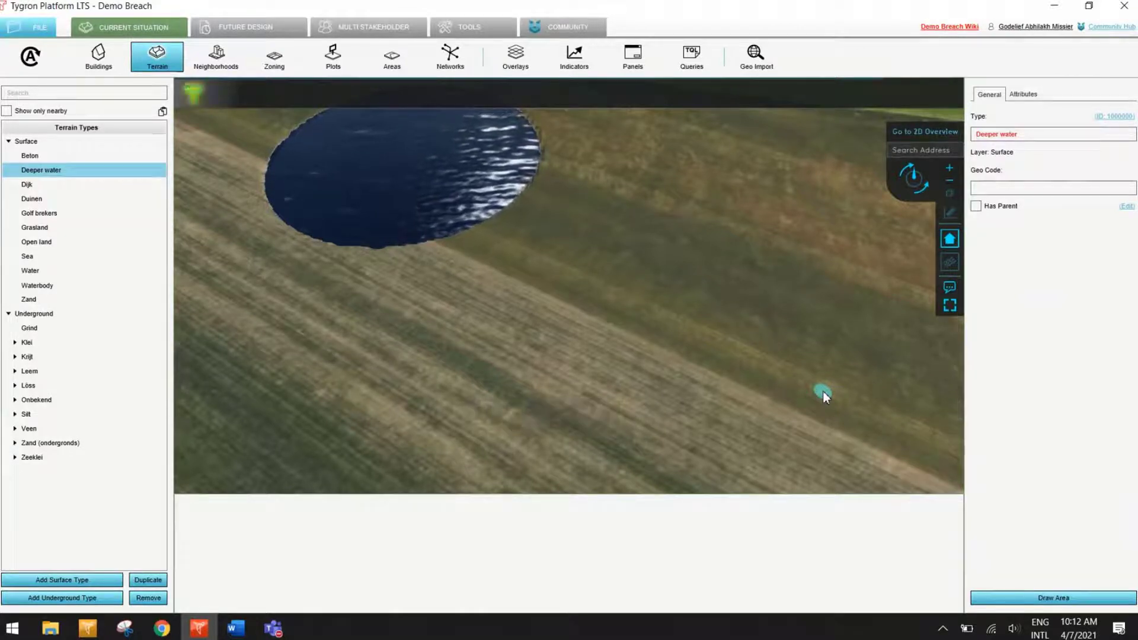
scroll(614, 230, down, 5)
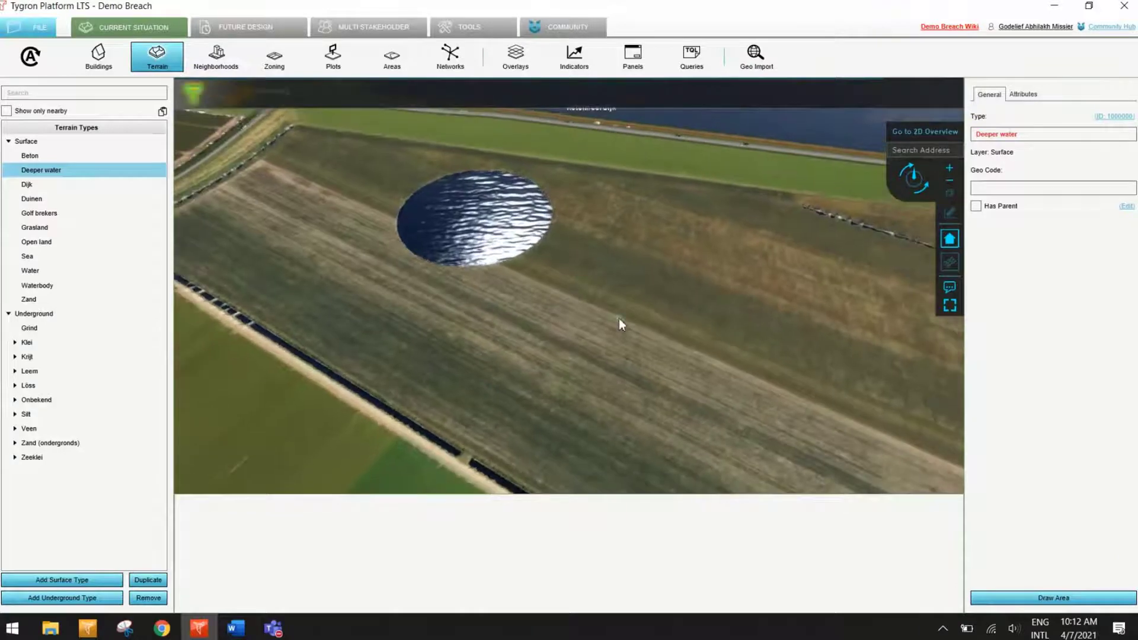
scroll(685, 308, down, 5)
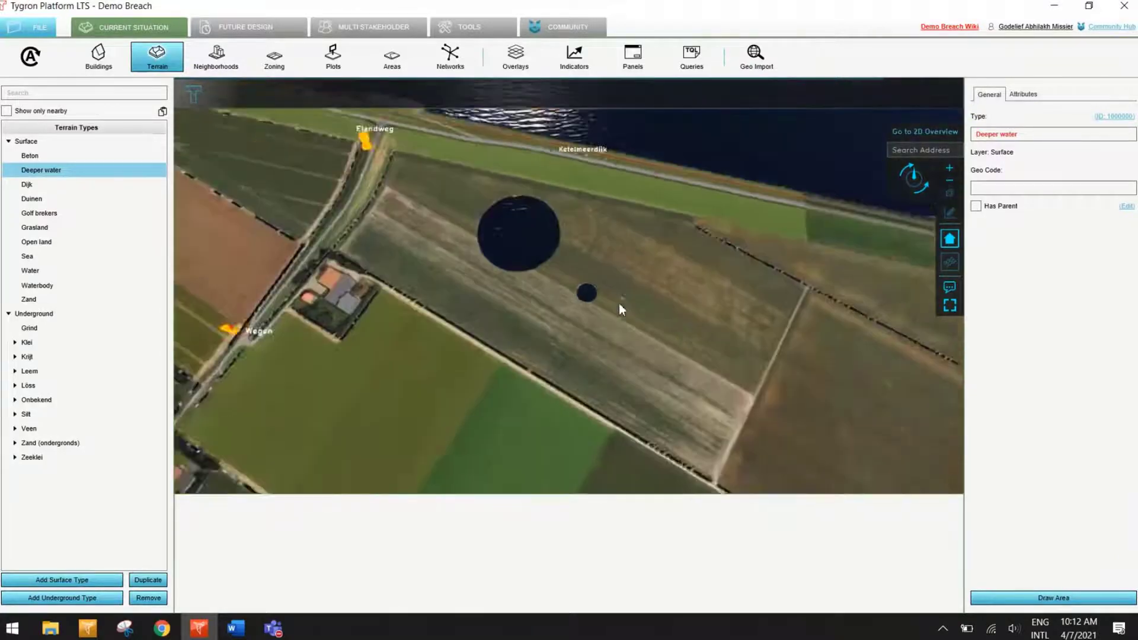
scroll(582, 293, up, 5)
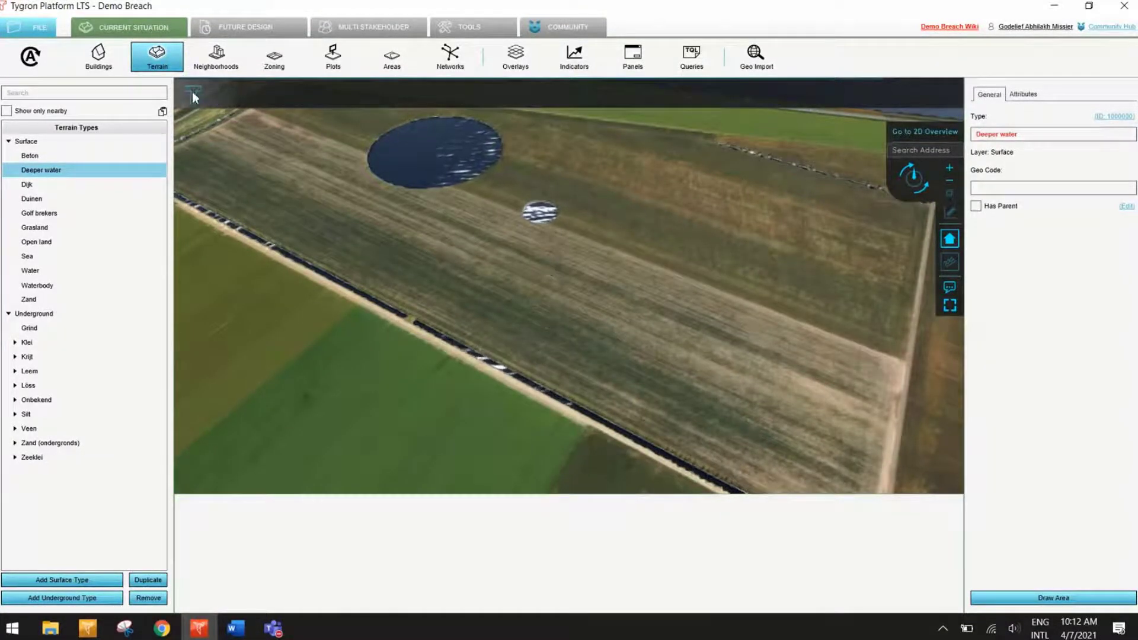
Step: Review the GeoTIFFs offered for the terrain elevation and close the selection without importing one
click(157, 66)
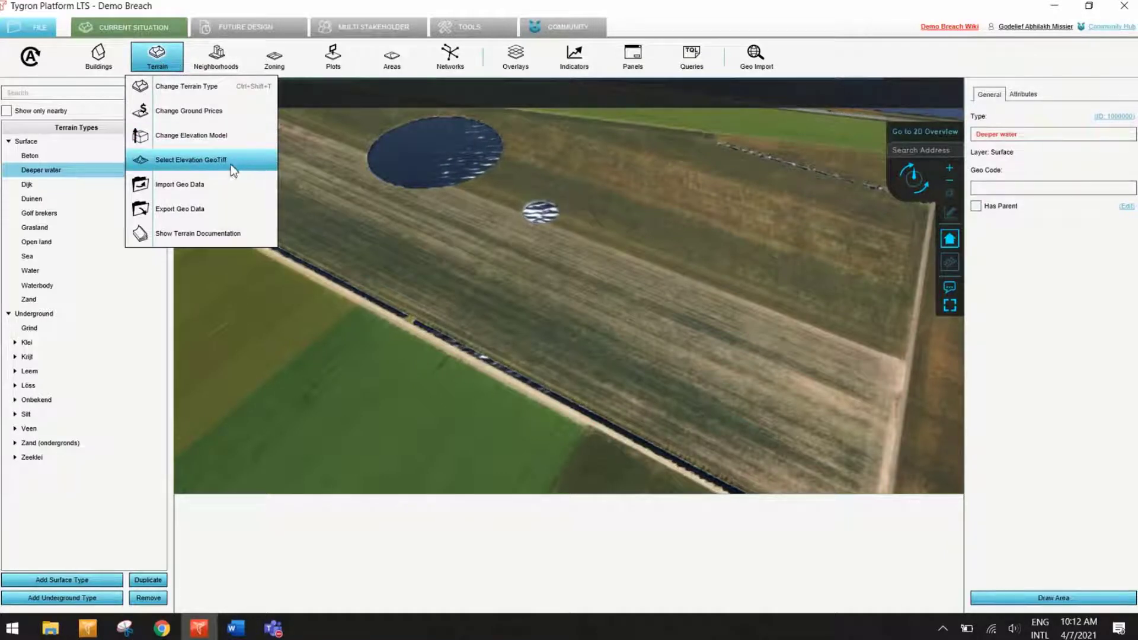
click(255, 165)
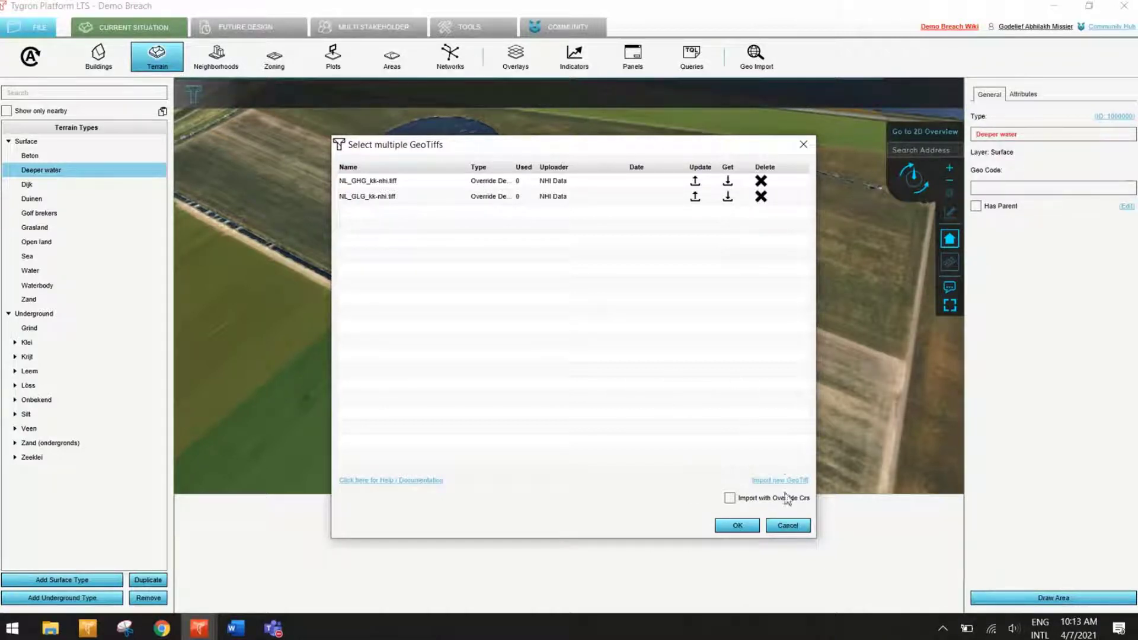
click(798, 148)
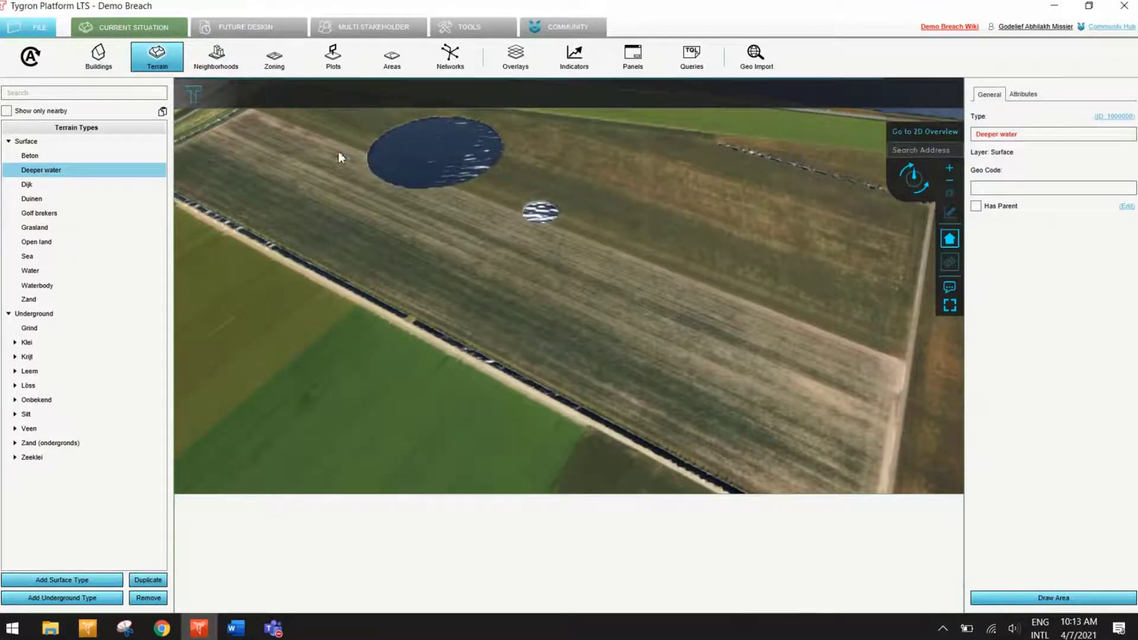
Step: Start changing the terrain's elevation model with a line selection, a size of 5 m and a relative height of 2 m
click(174, 63)
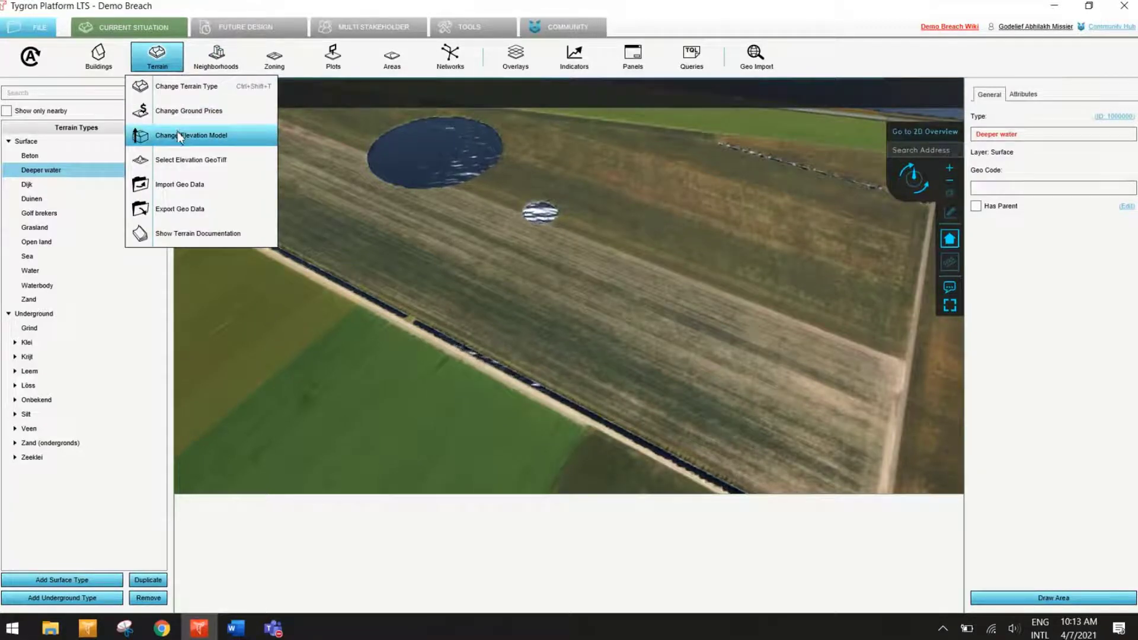
click(248, 136)
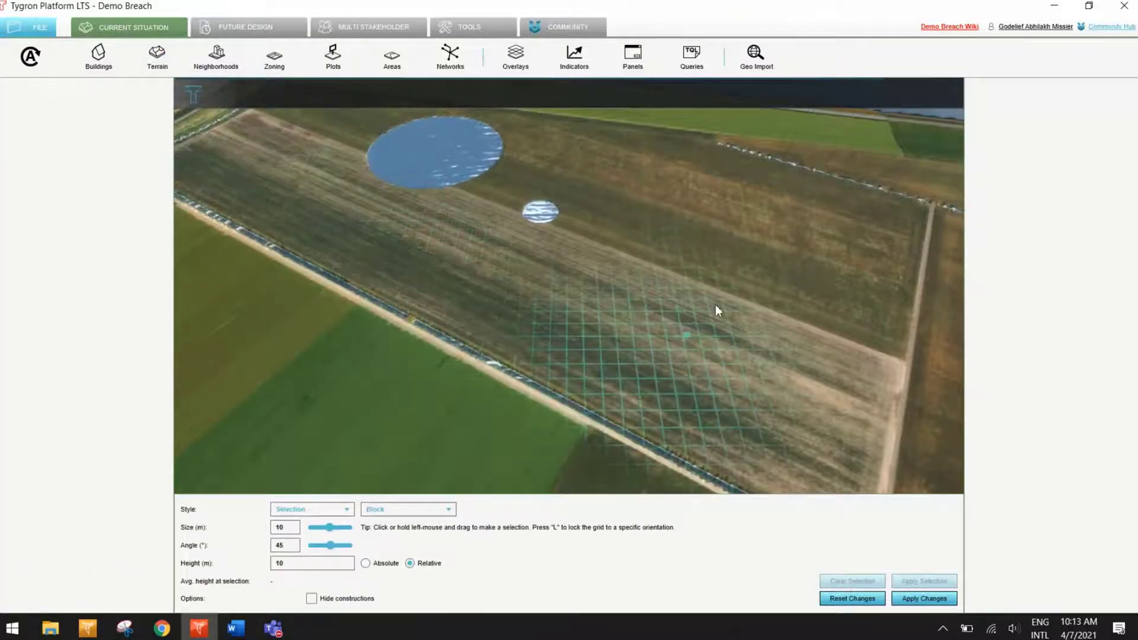
right_drag(636, 270, 460, 270)
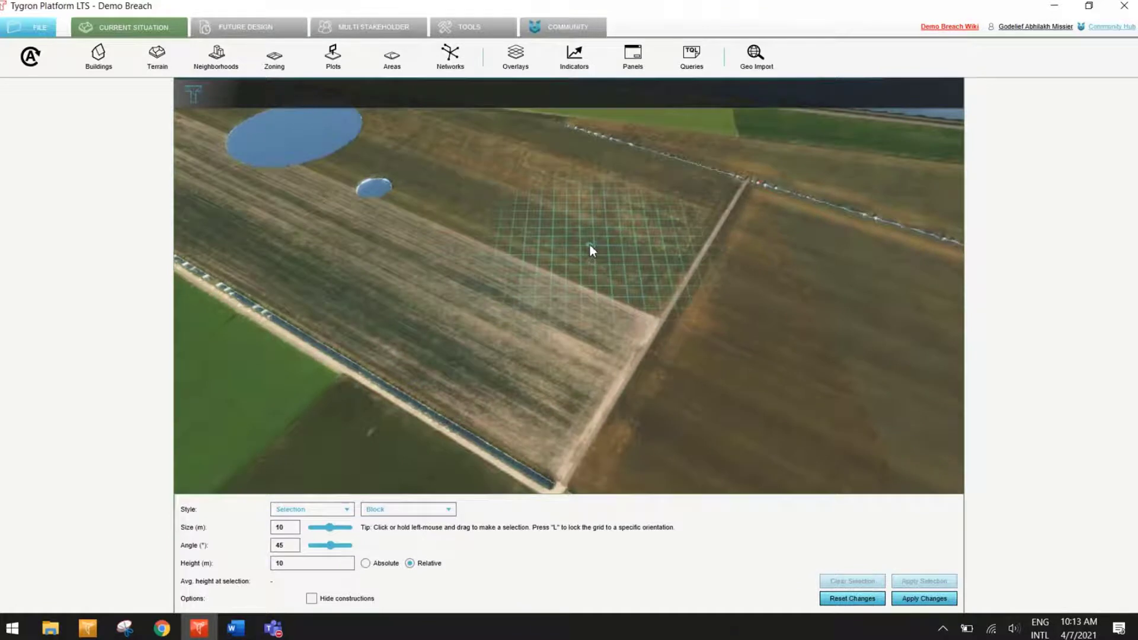
scroll(581, 169, up, 5)
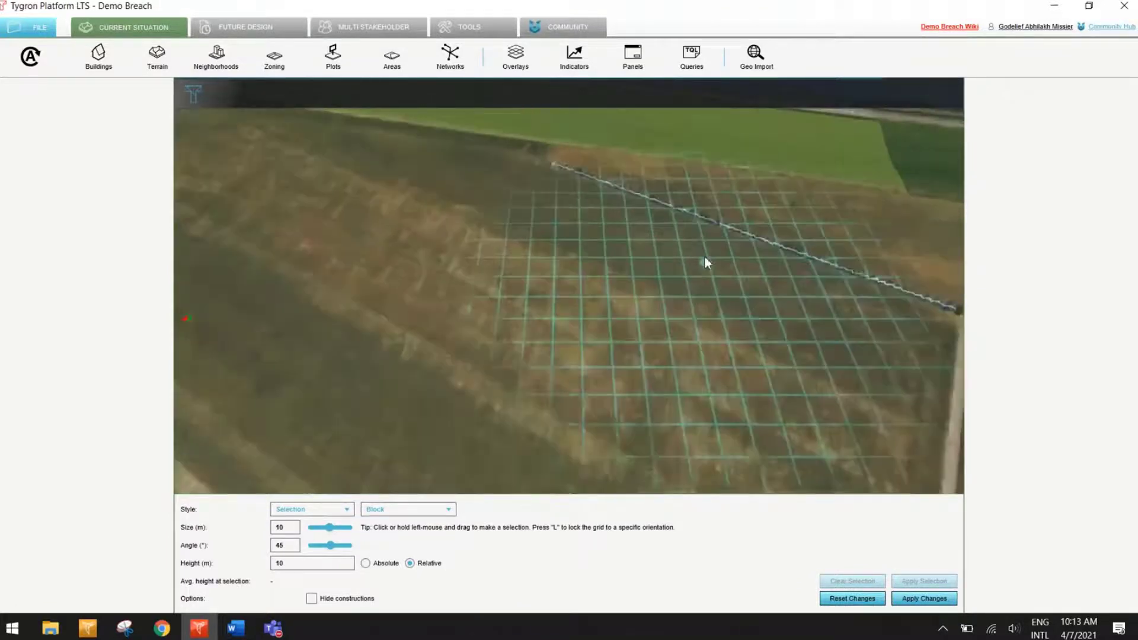
scroll(578, 198, down, 3)
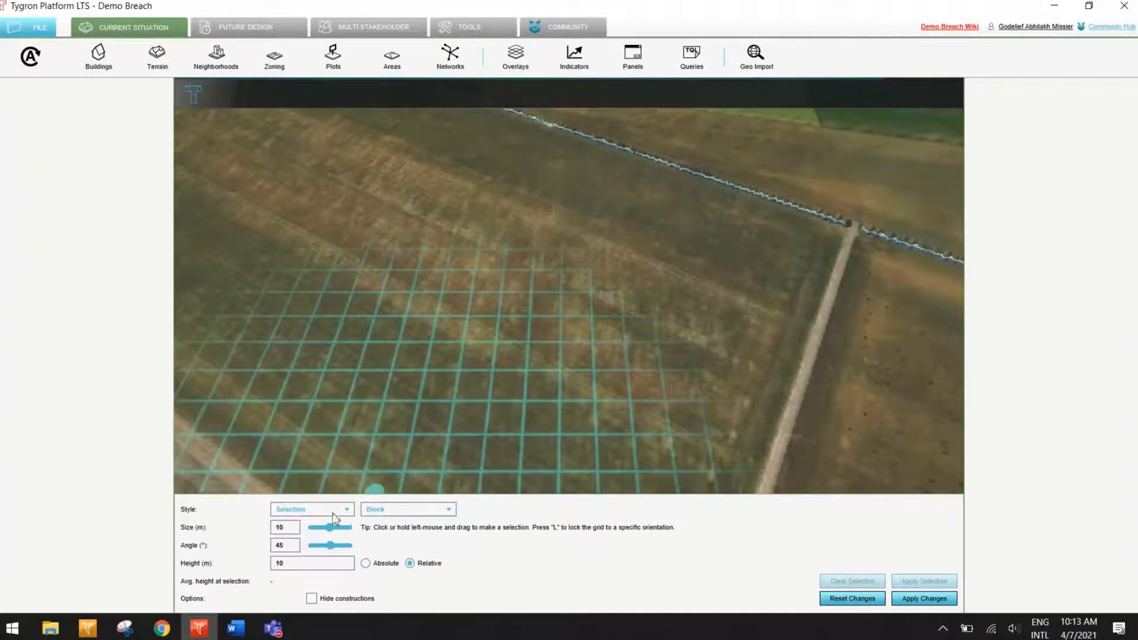
click(384, 512)
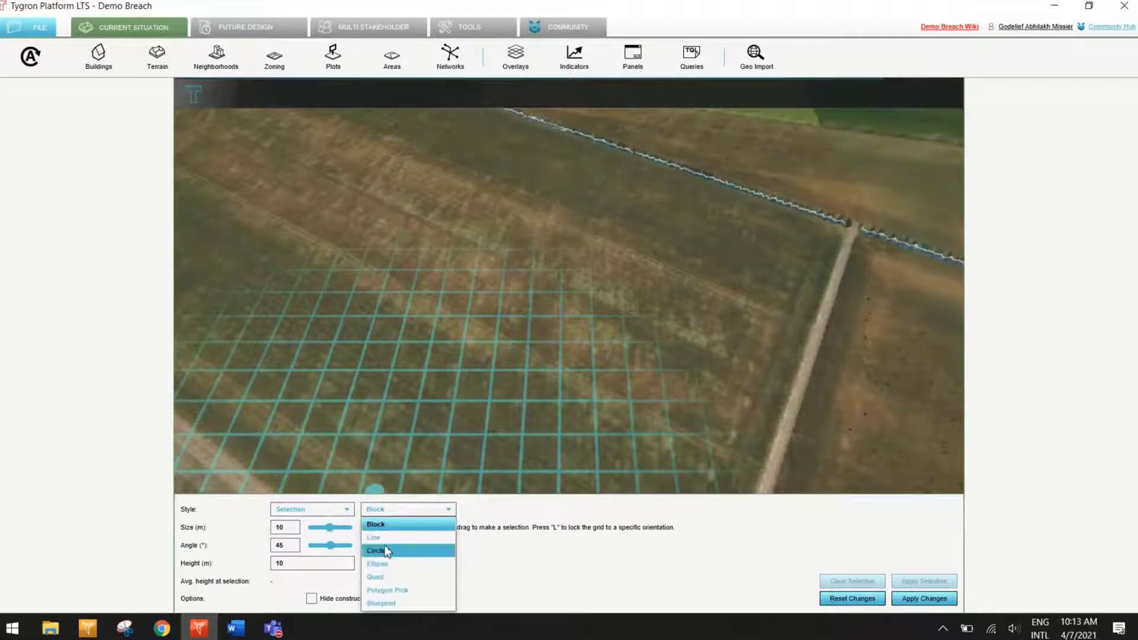
click(383, 539)
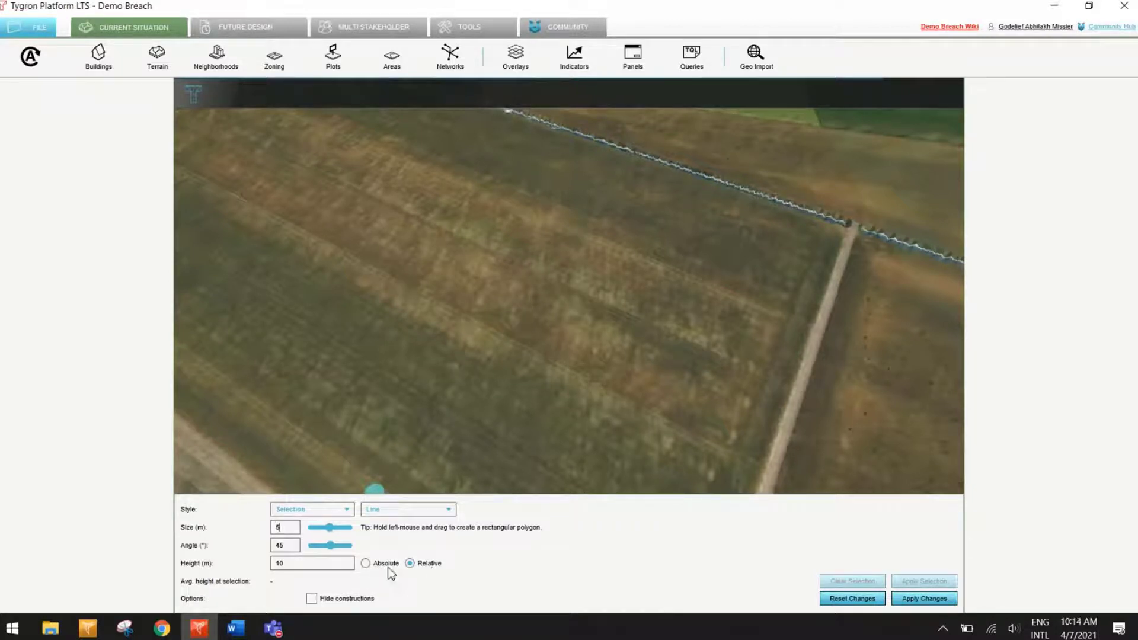
click(302, 568)
key(BackSpace)
Step: Try raising a 5 m wide diagonal strip across the field by 2 m, inspect it and reset the changes
drag(611, 156, 420, 411)
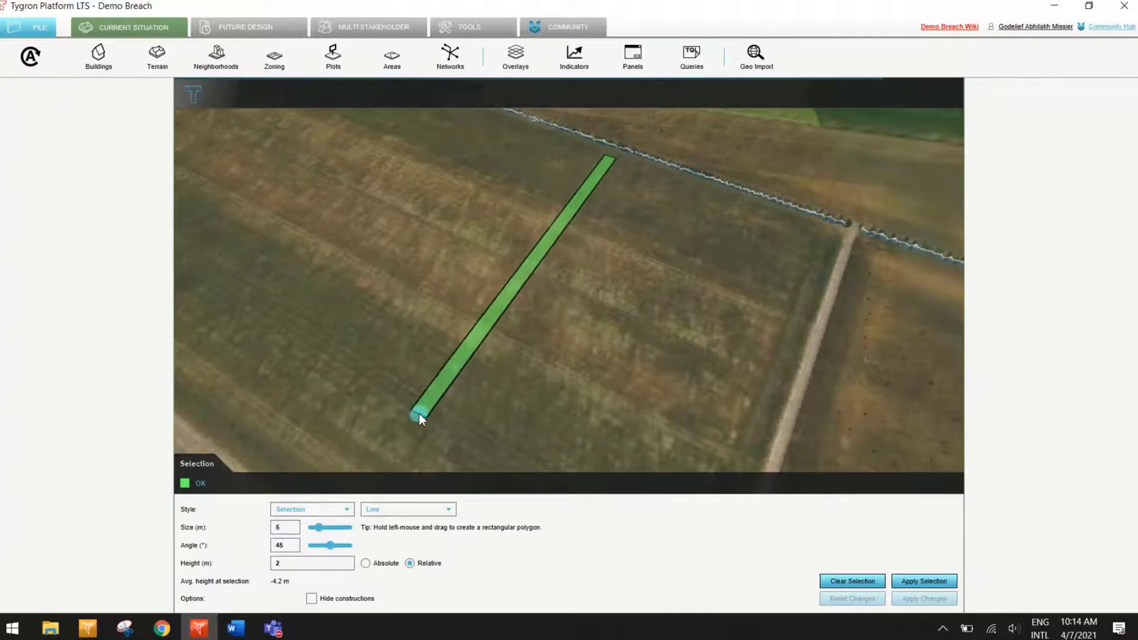
right_drag(559, 398, 542, 386)
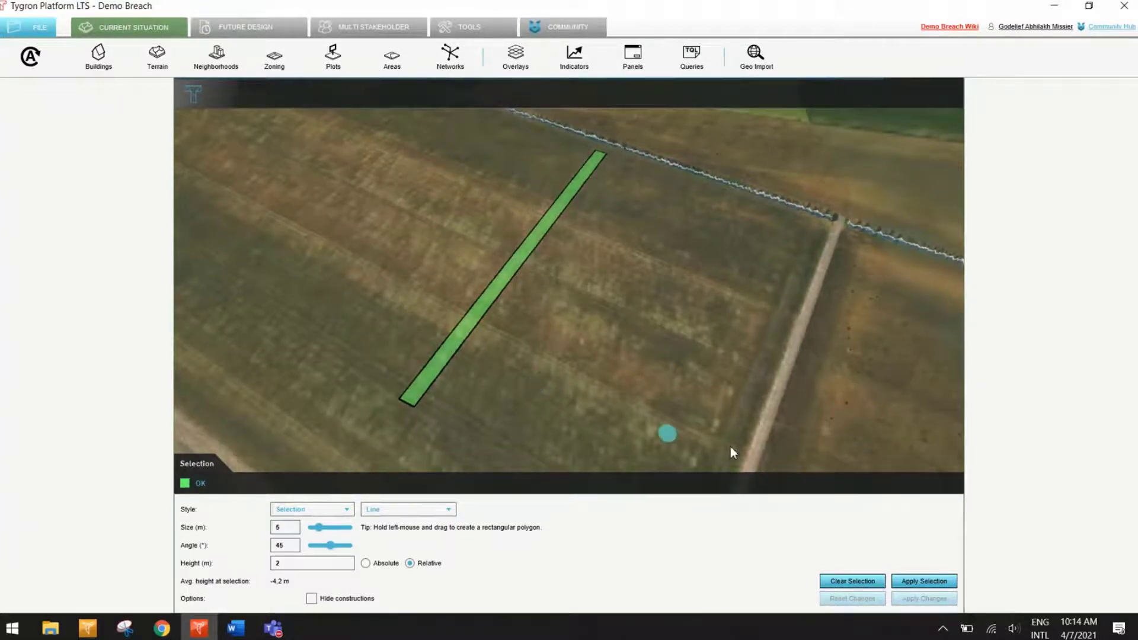
click(915, 581)
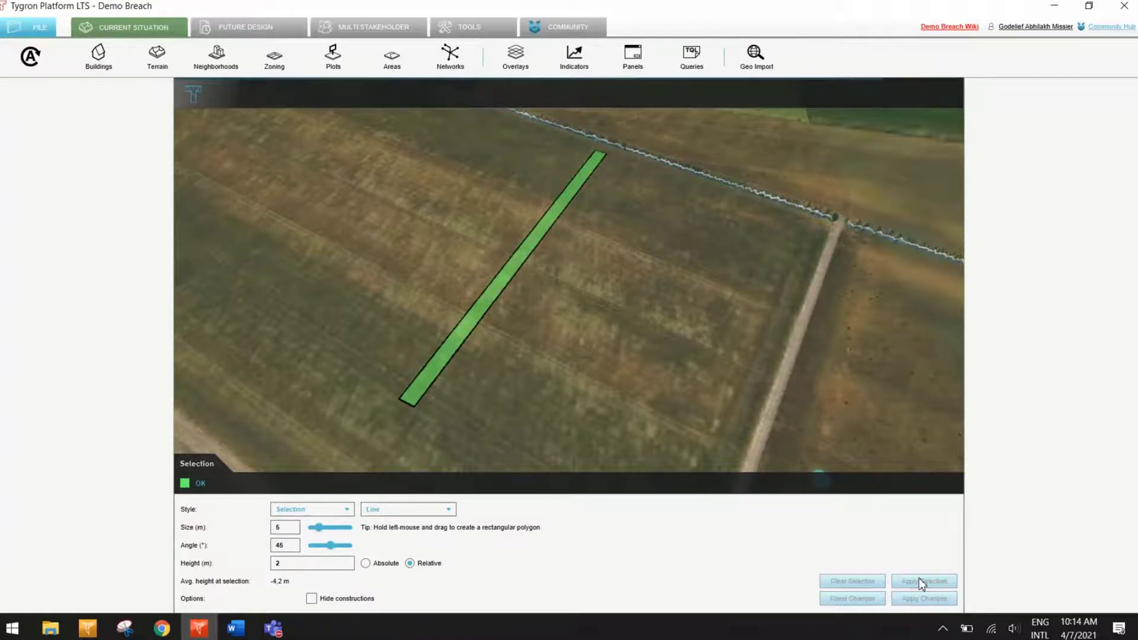
middle_drag(510, 324, 462, 303)
mouse_move(465, 307)
right_down()
mouse_move(654, 408)
mouse_move(720, 368)
mouse_move(691, 333)
mouse_move(489, 349)
right_up()
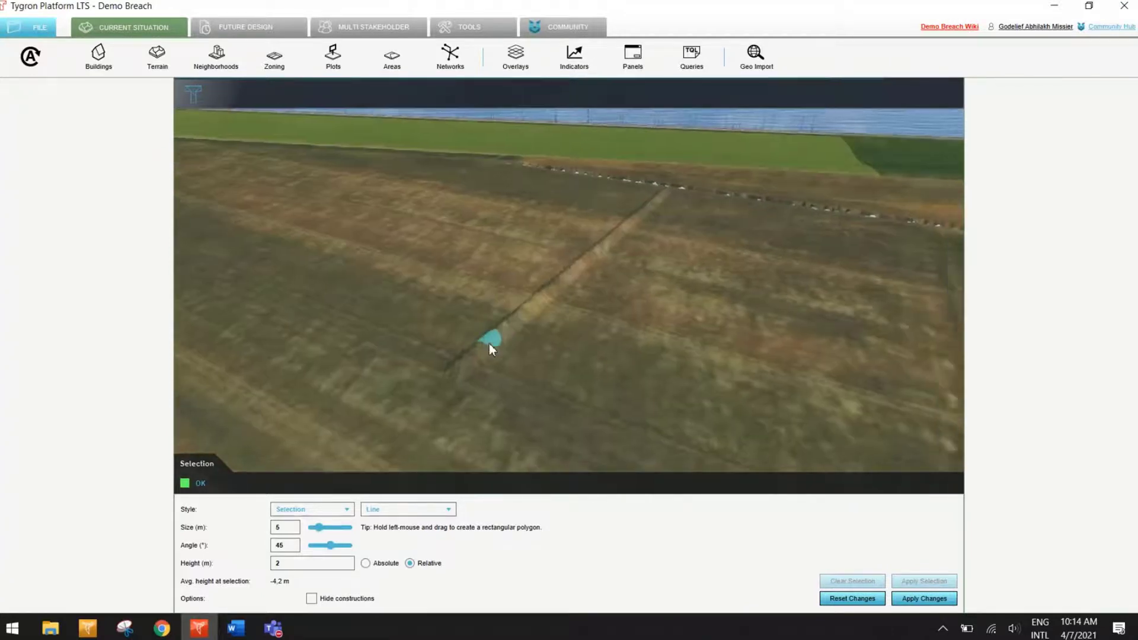
click(862, 599)
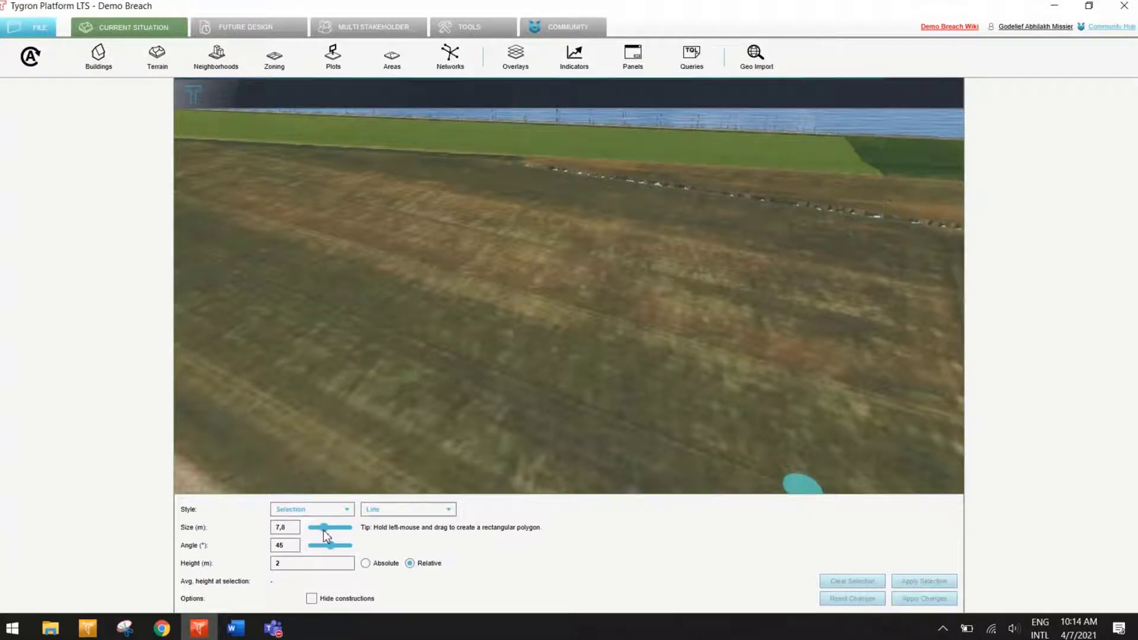
Step: Widen the line selection to 10.1 m, draw a strip diagonally across the field and apply the 2 m elevation change to the terrain
drag(324, 530, 331, 531)
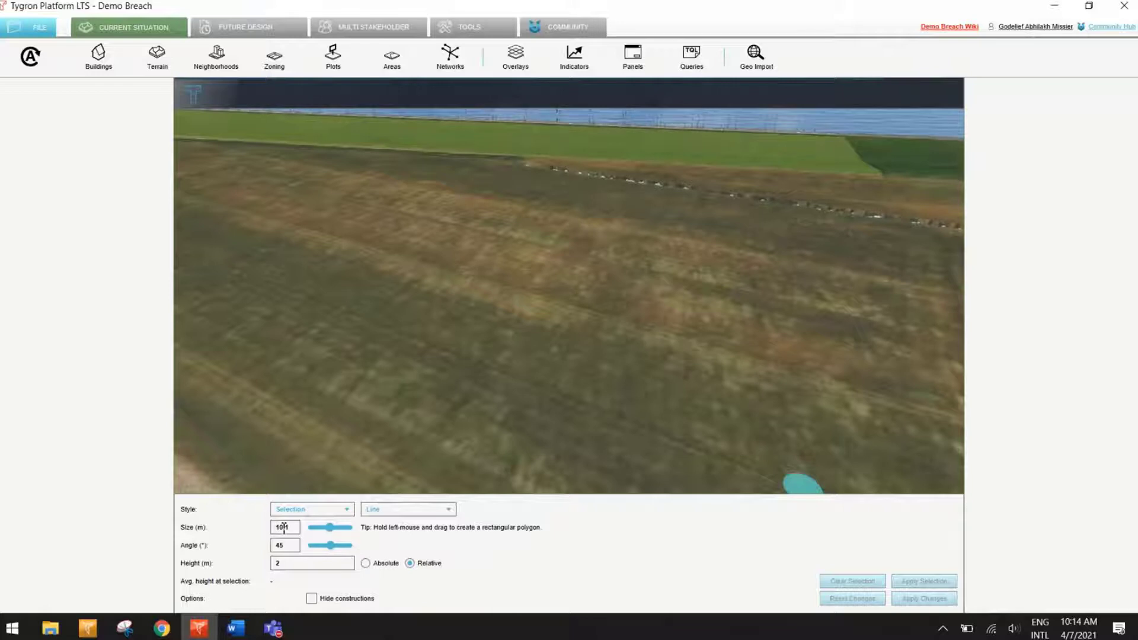
click(615, 185)
drag(600, 221, 418, 425)
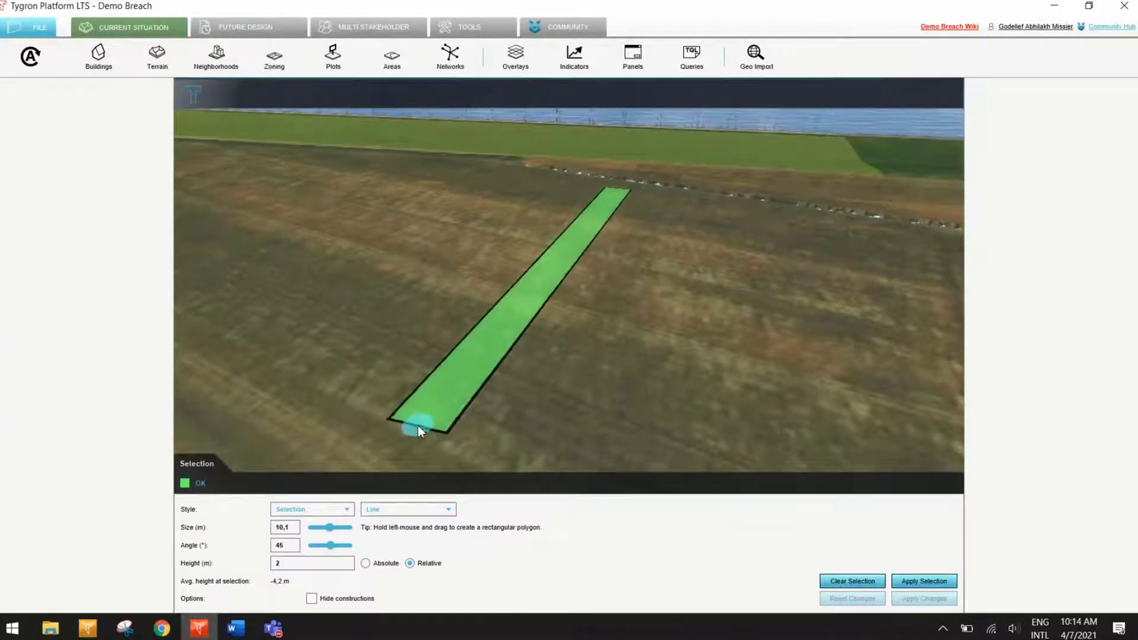
click(925, 583)
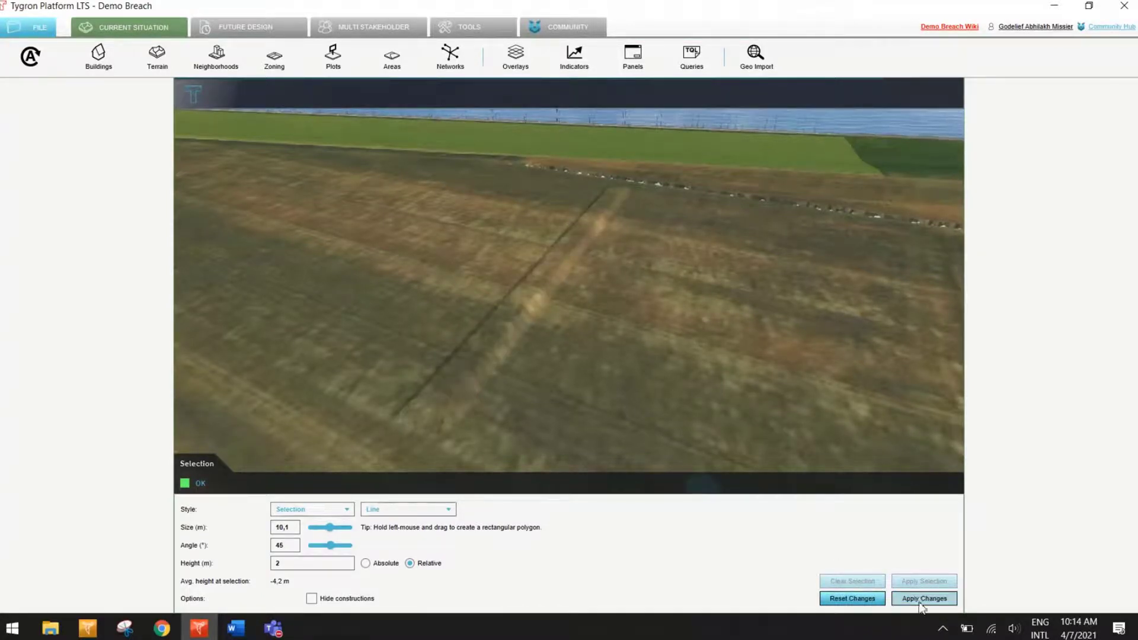
click(920, 600)
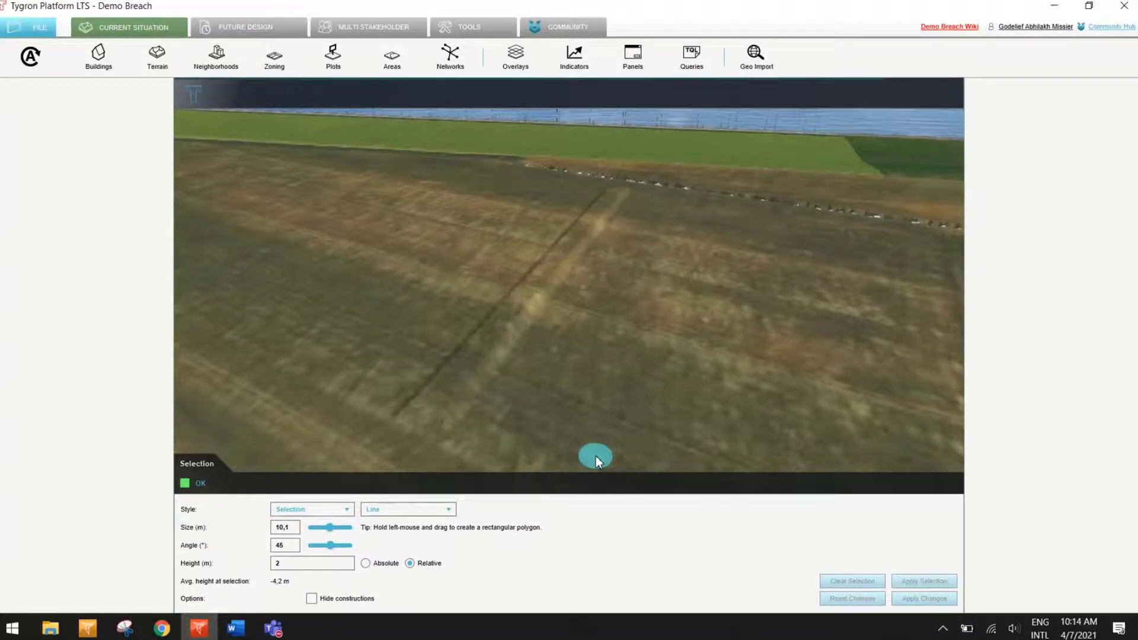
Step: Examine the raised strip in the field up close and compare it with the two ponds in the terrain view
scroll(528, 420, up, 8)
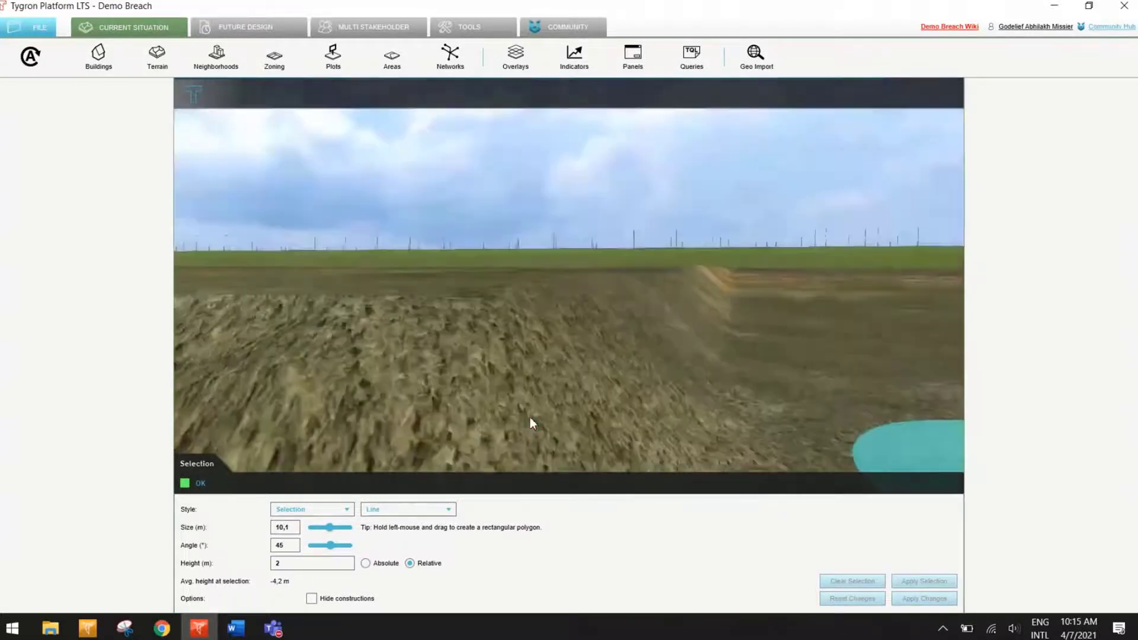
scroll(530, 418, down, 10)
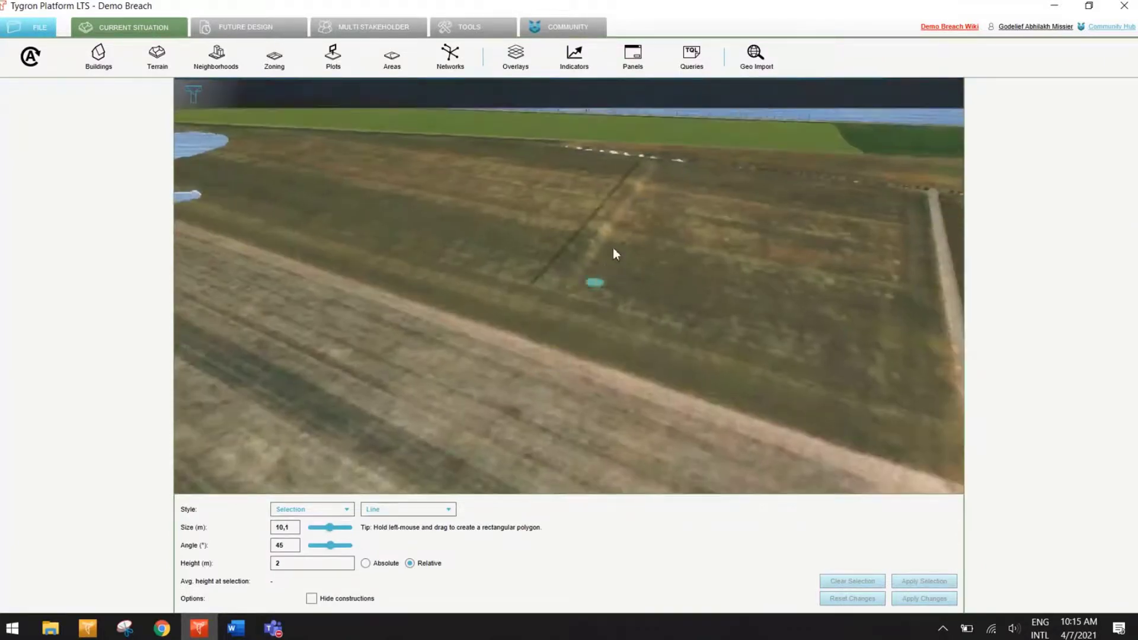
scroll(537, 334, up, 3)
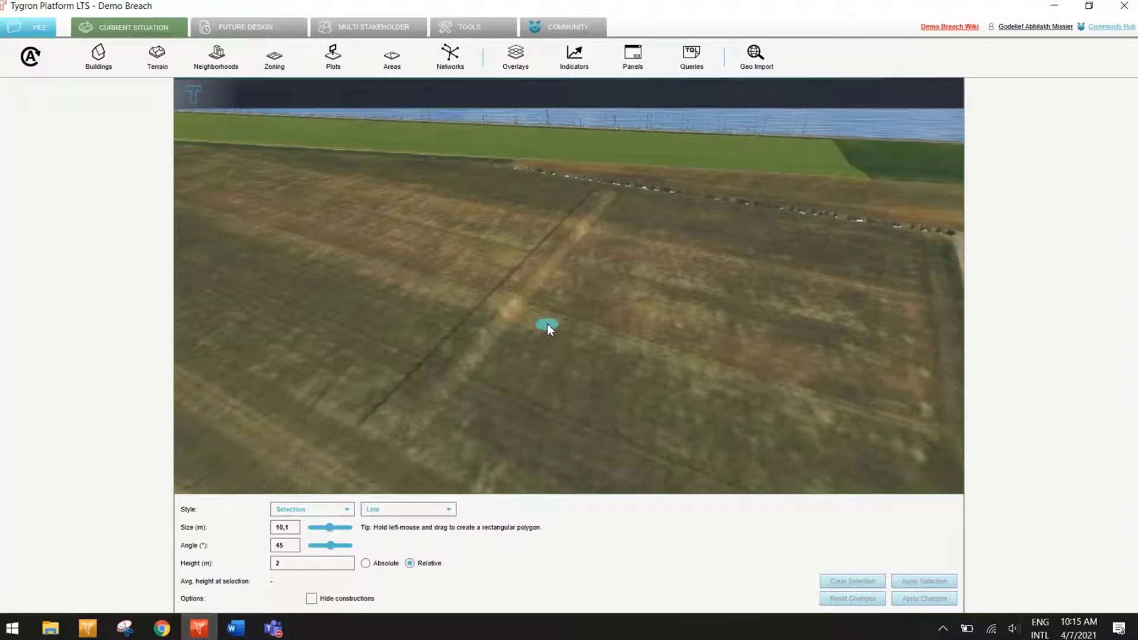
right_drag(697, 307, 564, 266)
click(157, 56)
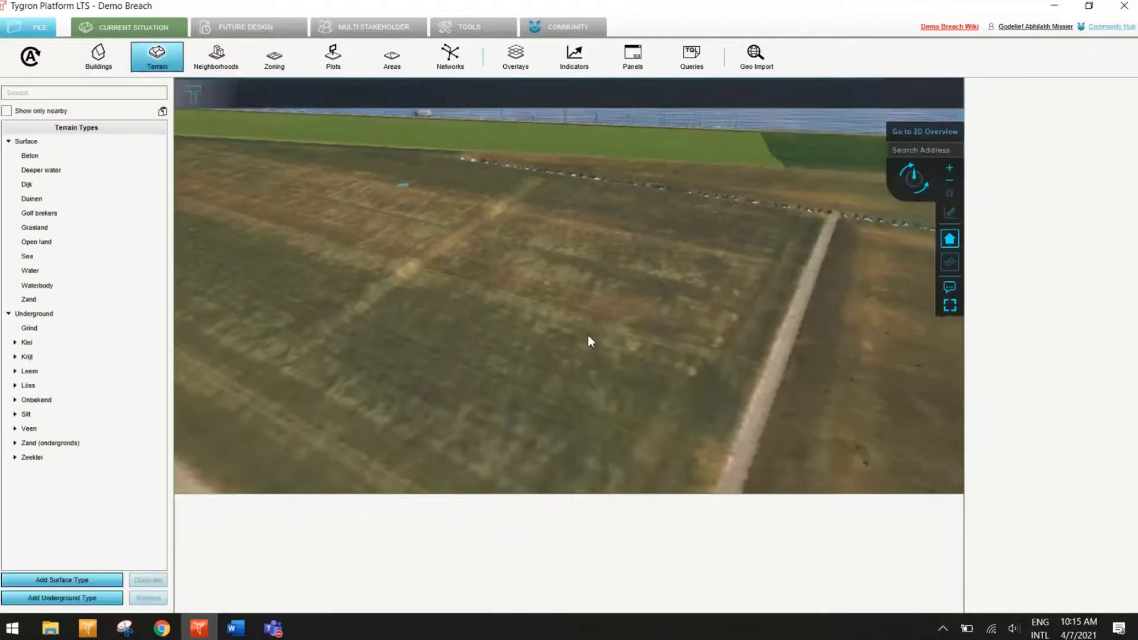
mouse_move(578, 343)
right_down()
mouse_move(498, 362)
mouse_move(547, 205)
mouse_move(521, 285)
mouse_move(488, 201)
mouse_move(443, 147)
mouse_move(624, 364)
right_up()
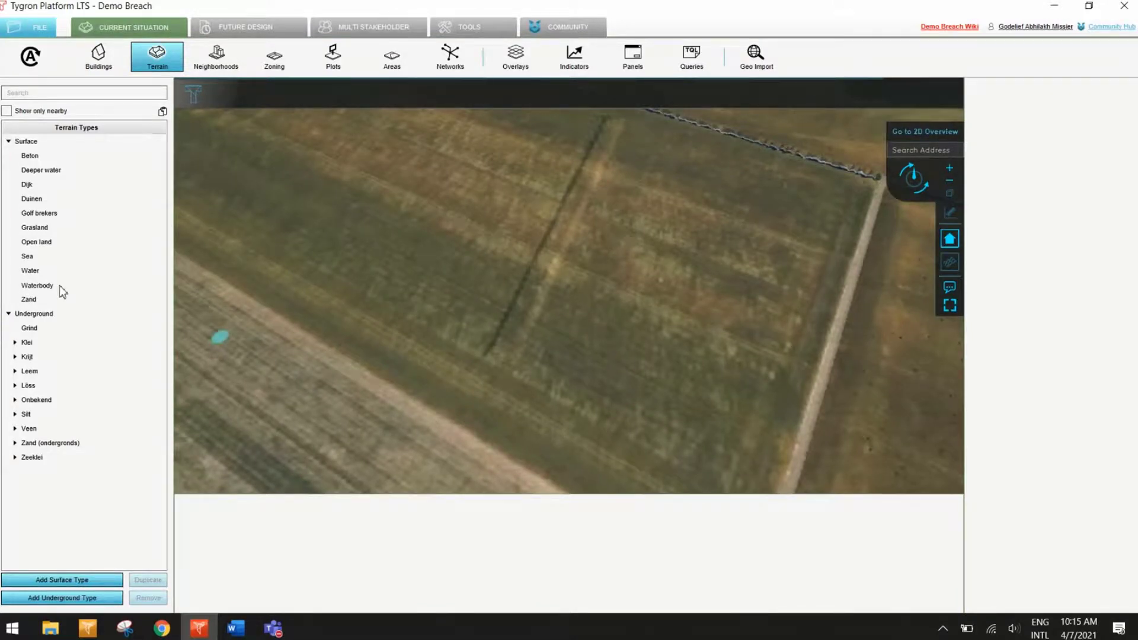
right_drag(280, 155, 659, 368)
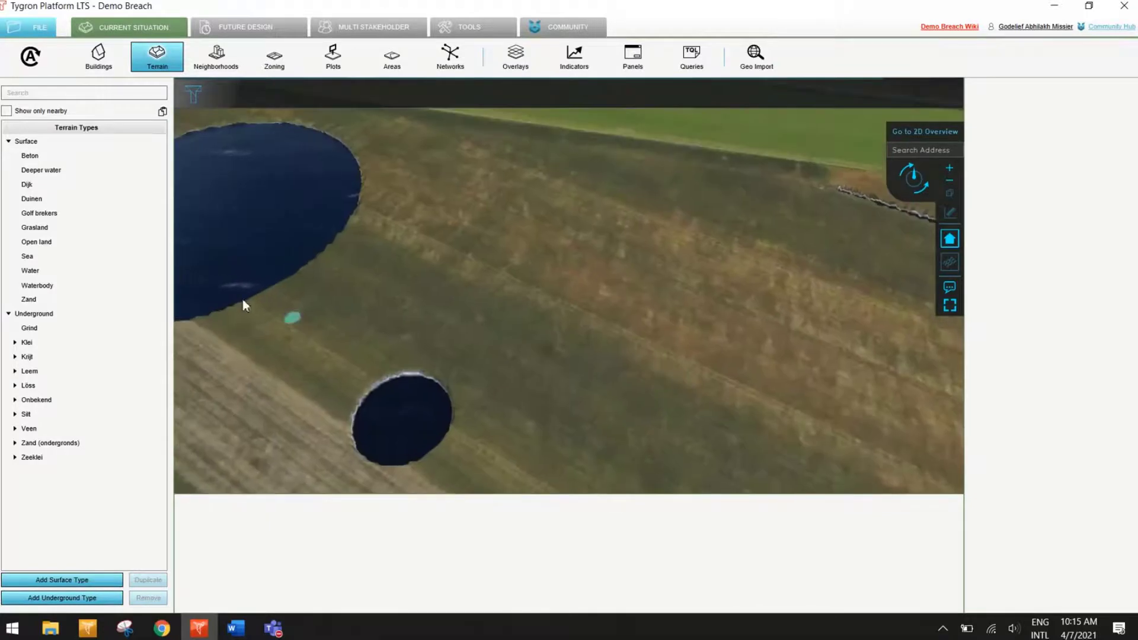
right_drag(331, 244, 444, 368)
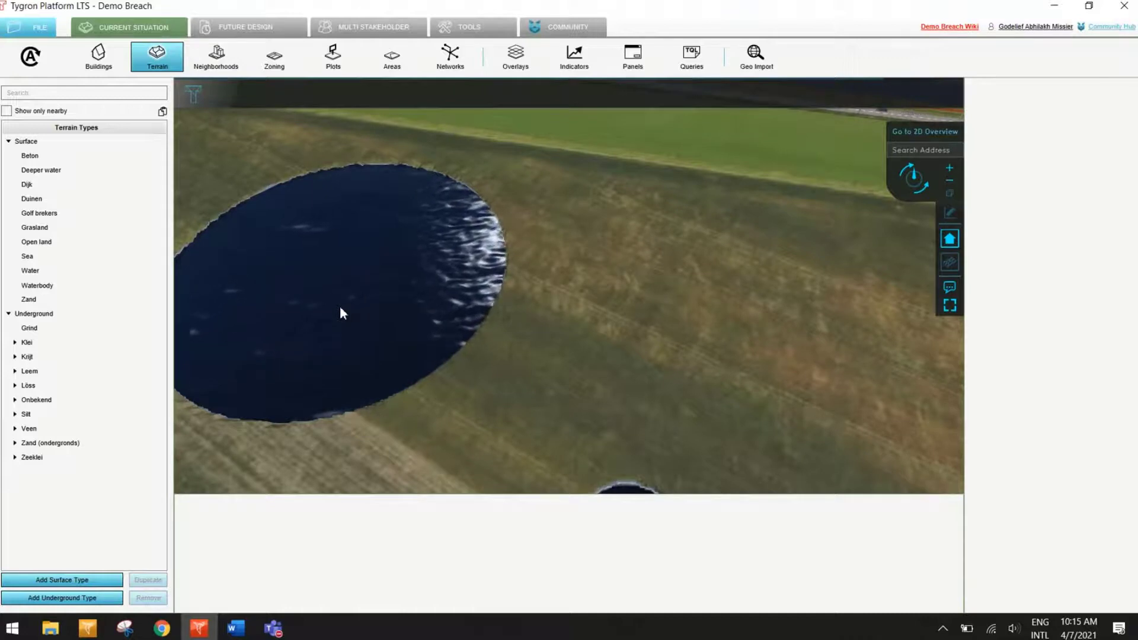
right_drag(621, 326, 258, 142)
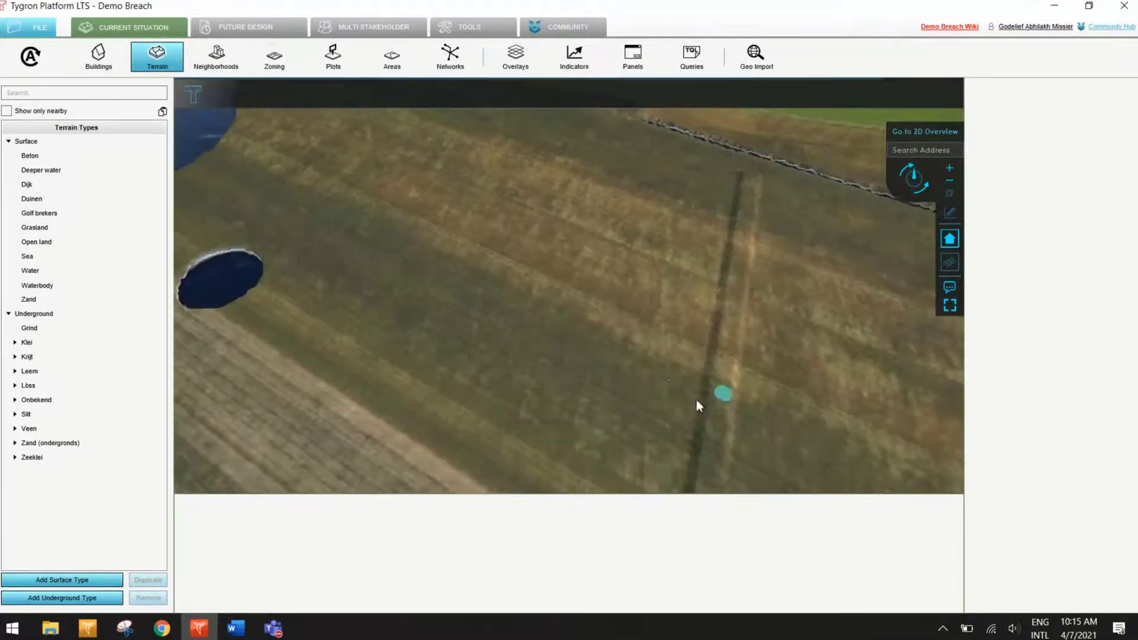
right_drag(696, 400, 853, 355)
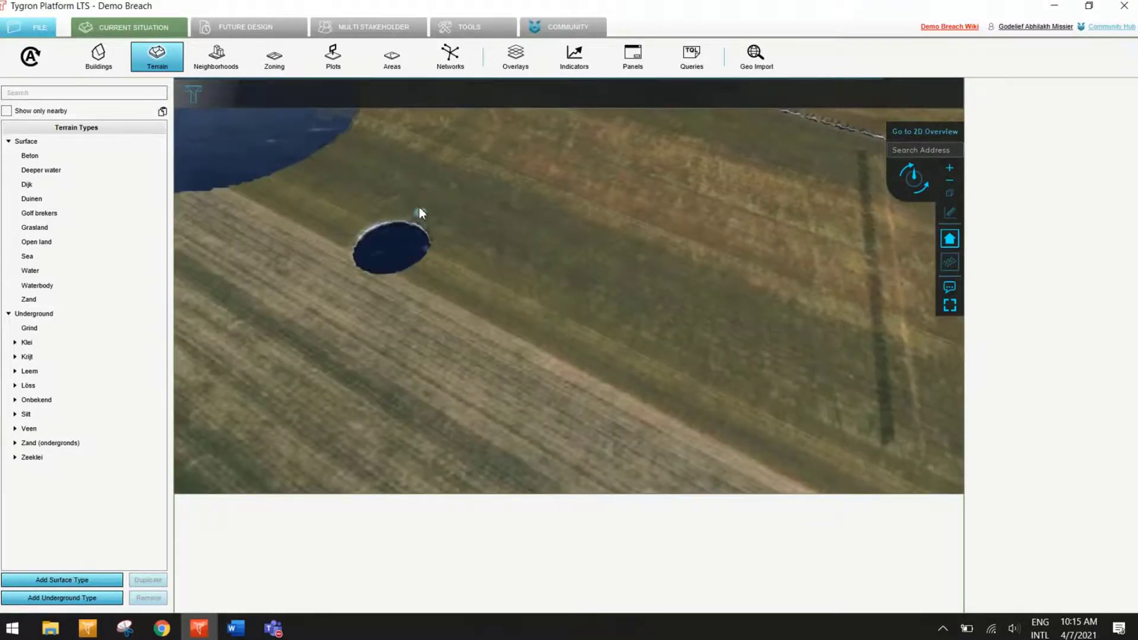
right_drag(422, 216, 626, 363)
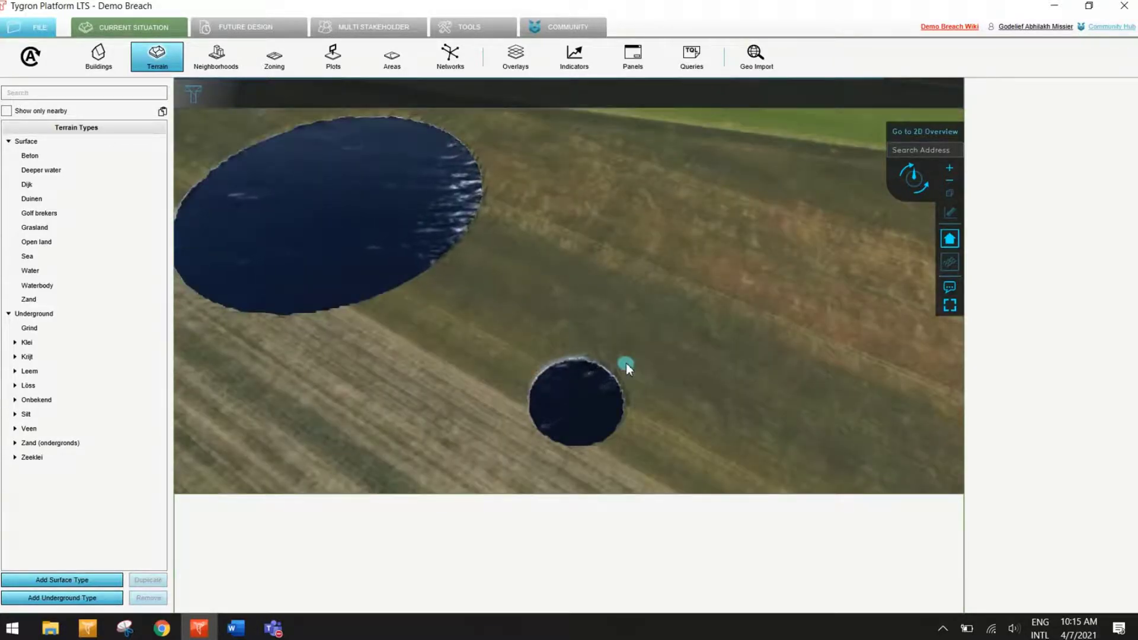
right_drag(626, 363, 178, 110)
Step: Start changing the elevation model in the dark green field with a block selection, a relative height of -4 m and an angle of 90°
mouse_move(171, 67)
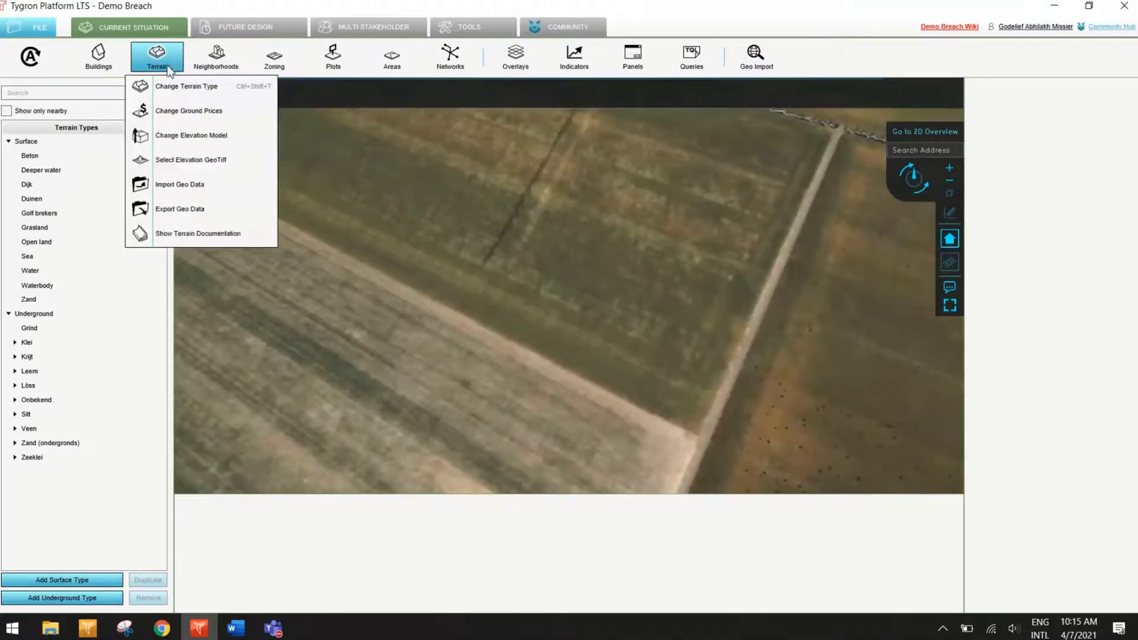
click(183, 136)
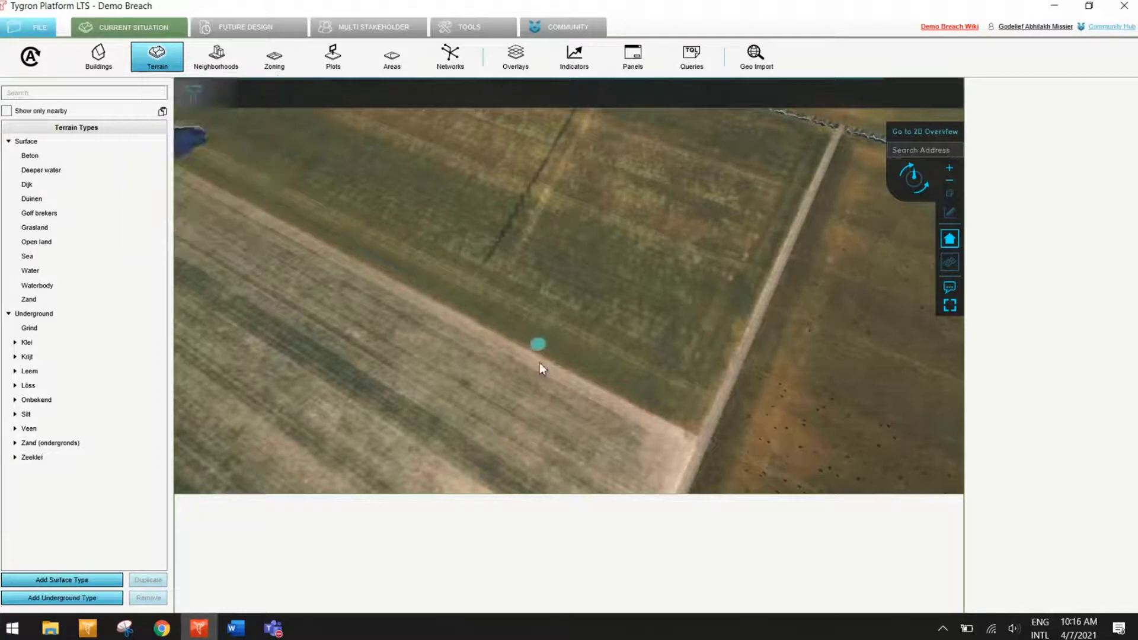
drag(440, 382, 635, 137)
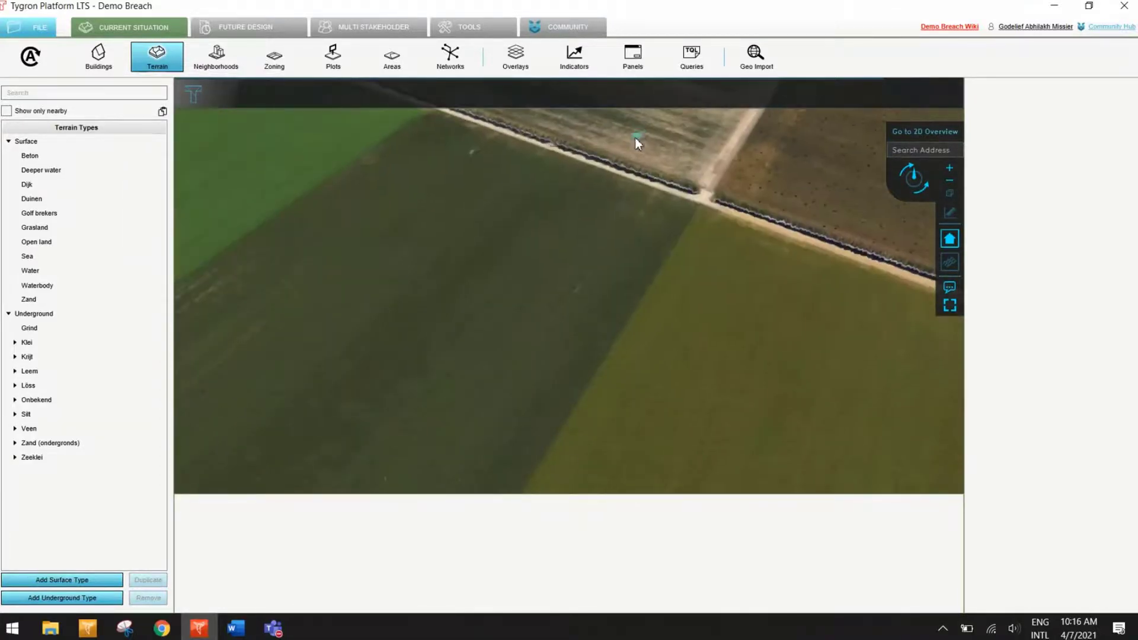
click(382, 278)
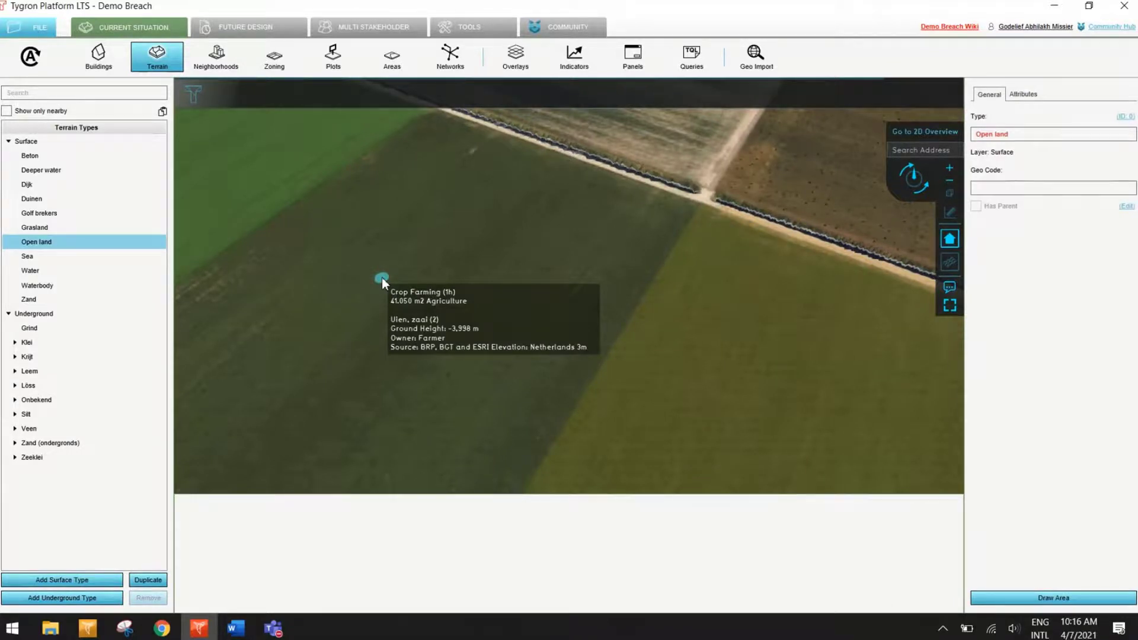
click(157, 57)
click(187, 136)
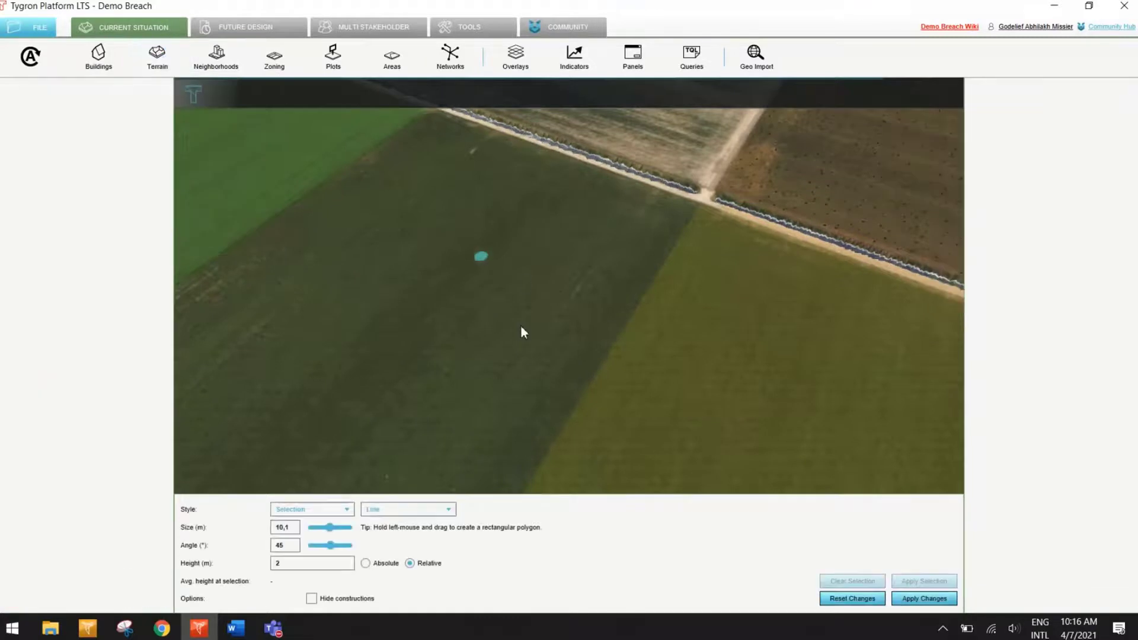
click(388, 511)
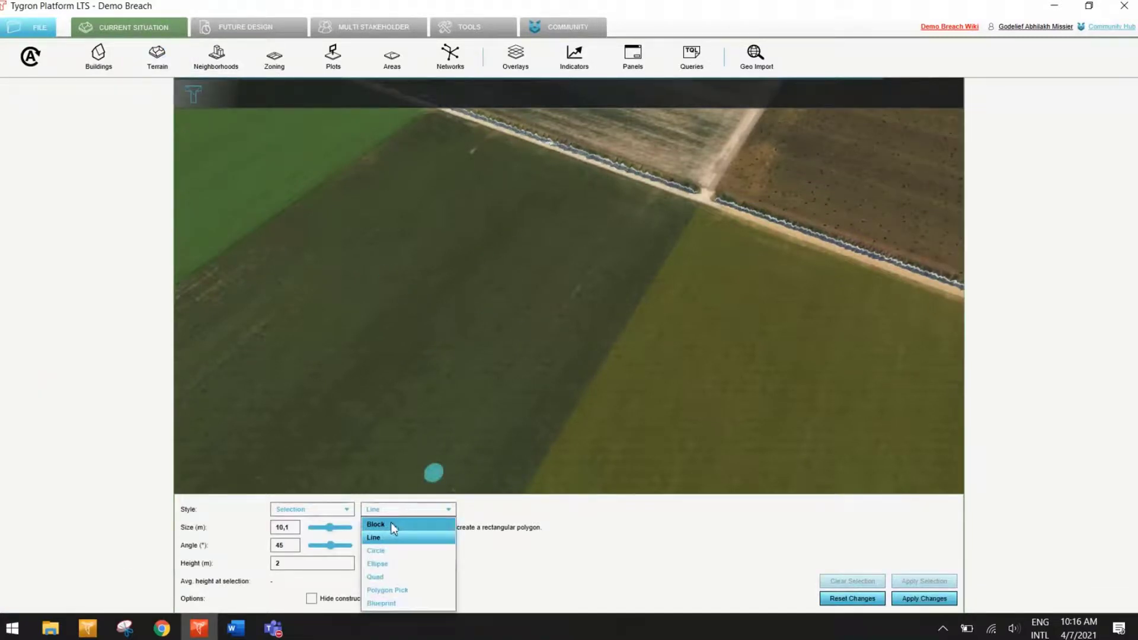
click(382, 524)
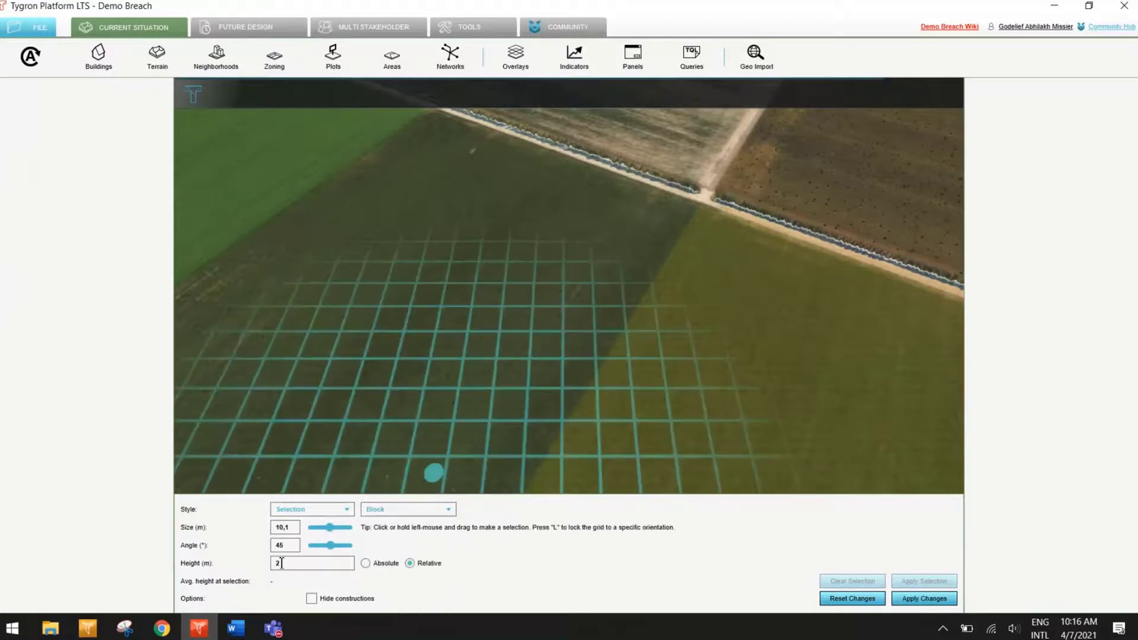
double_click(321, 566)
double_click(293, 545)
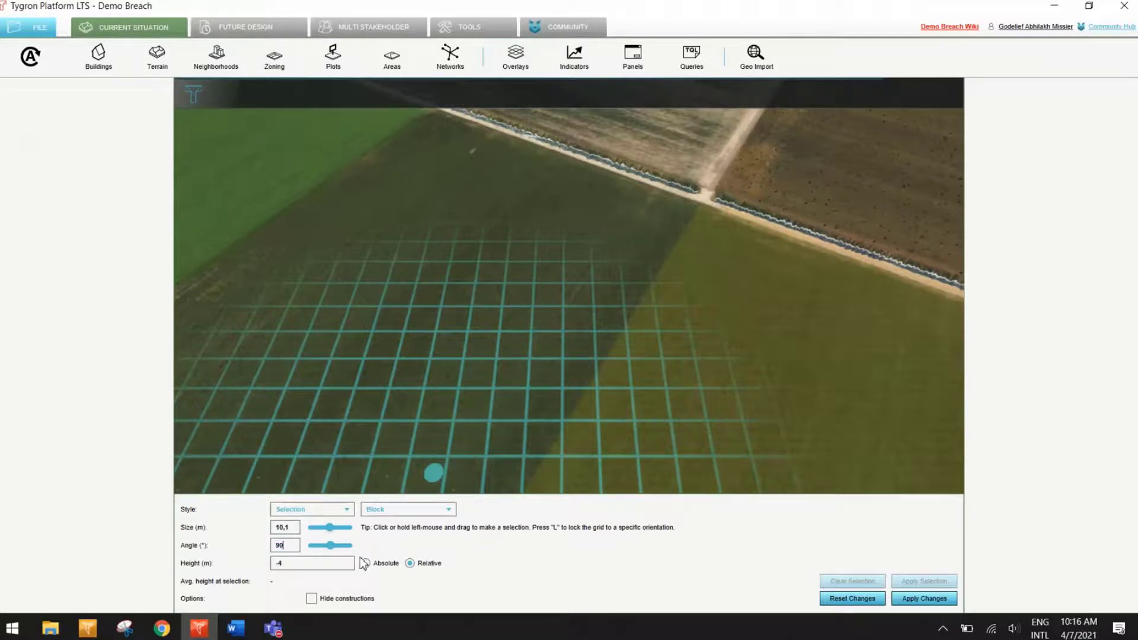
key(Return)
Step: Select a large rectangular block in the middle of the dark green field and apply the 4 m lowering to the terrain
click(454, 185)
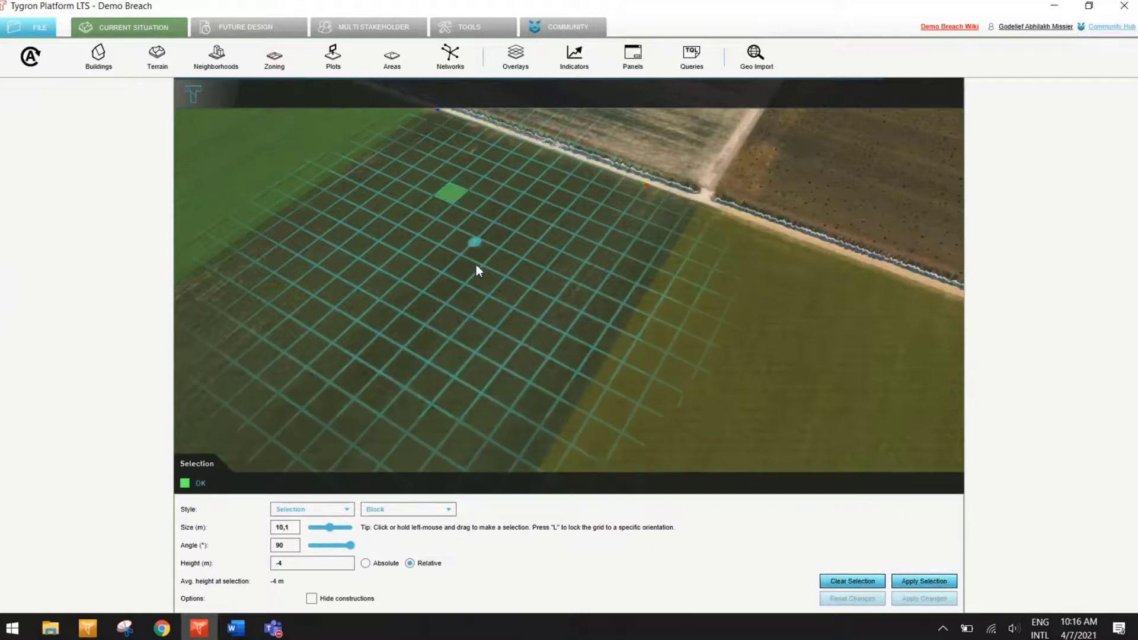
drag(481, 211, 437, 447)
drag(419, 217, 294, 343)
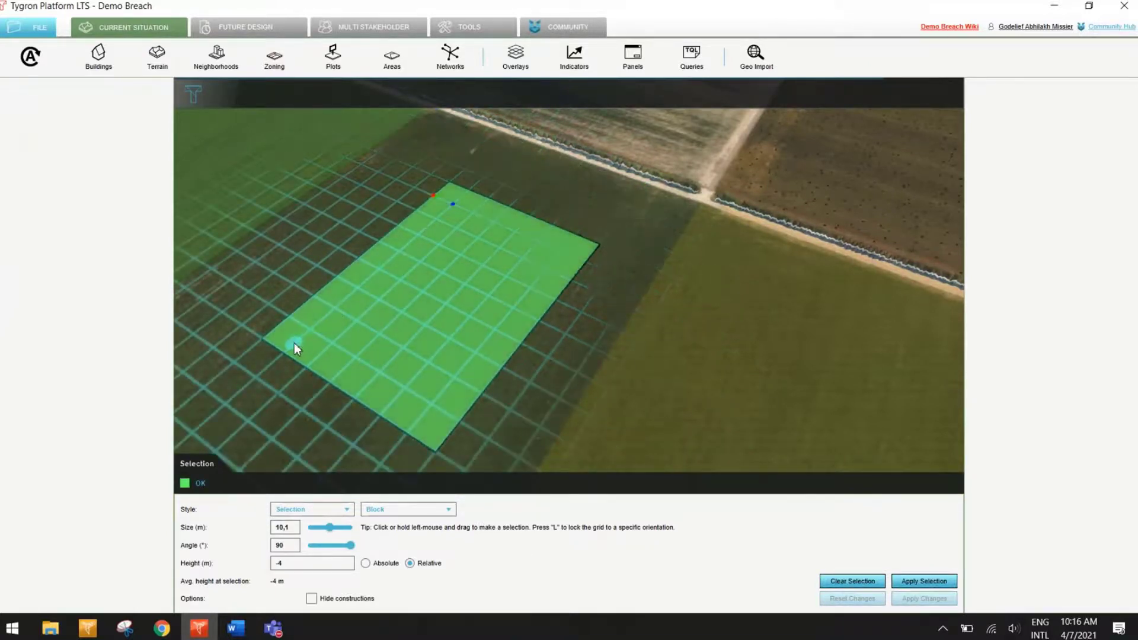
click(916, 582)
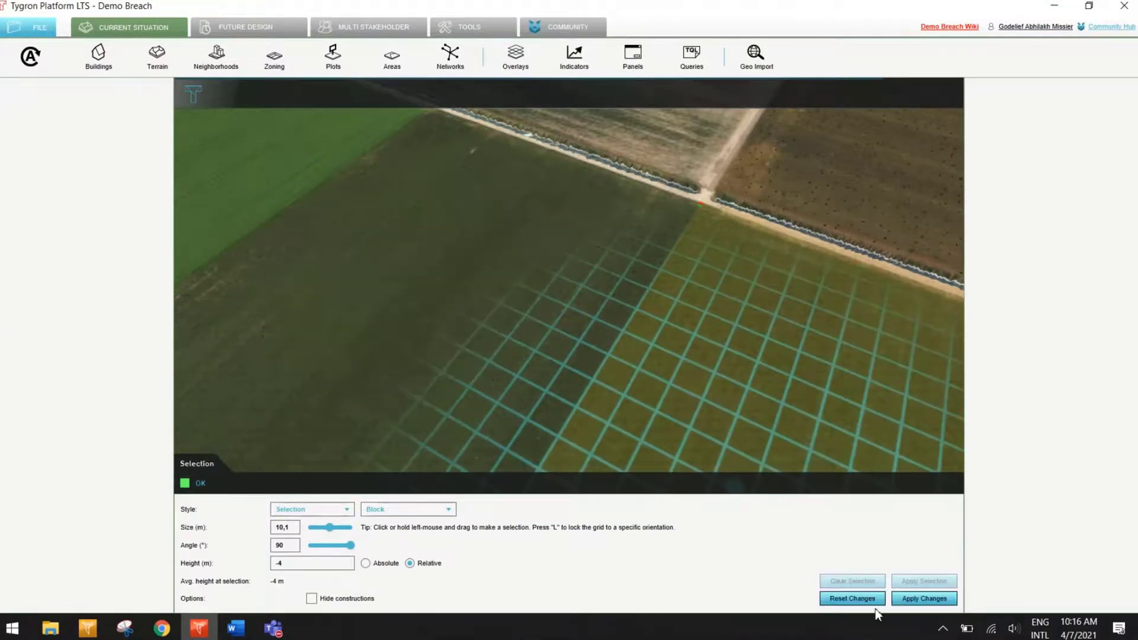
click(922, 600)
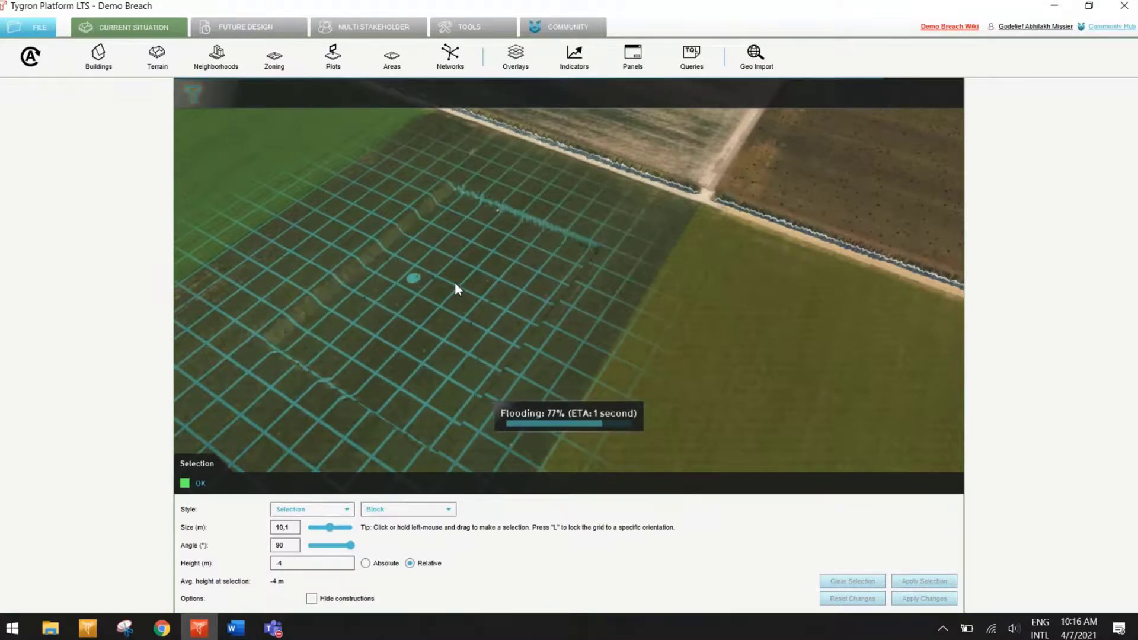
Step: Examine the edges of the lowered block in the field and return to the terrain overview
middle_drag(454, 282, 553, 357)
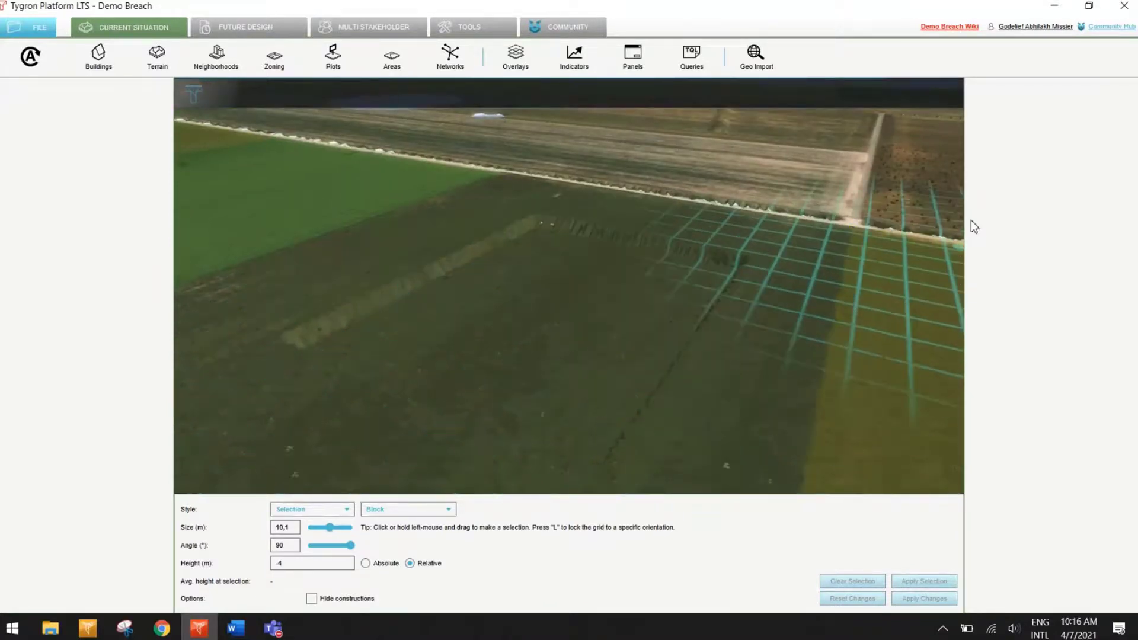
click(157, 59)
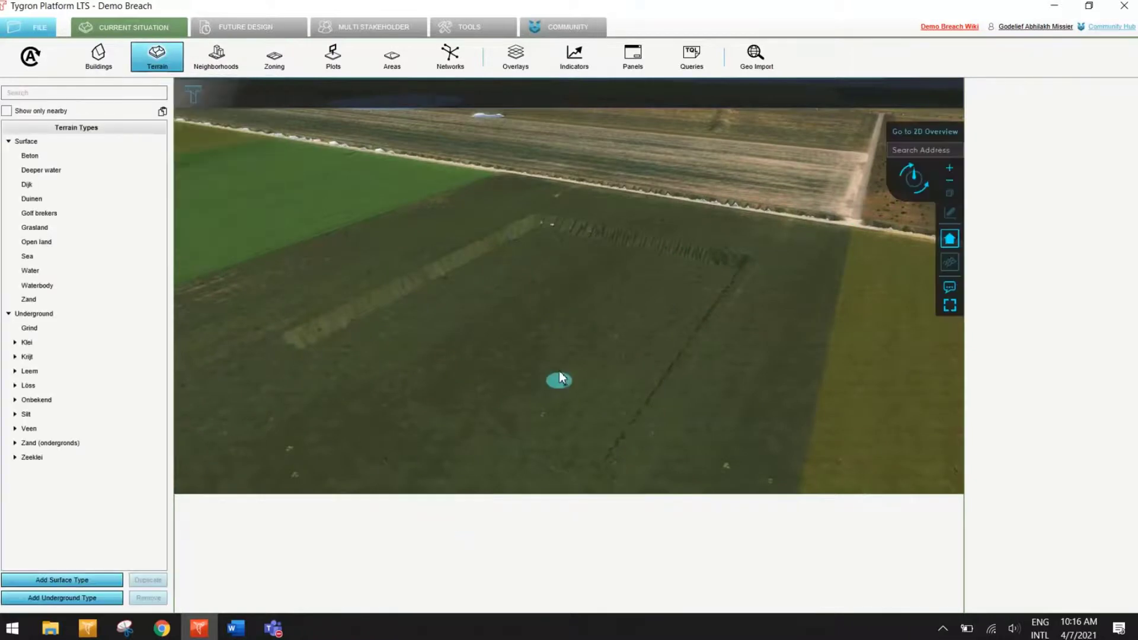
middle_drag(559, 379, 542, 314)
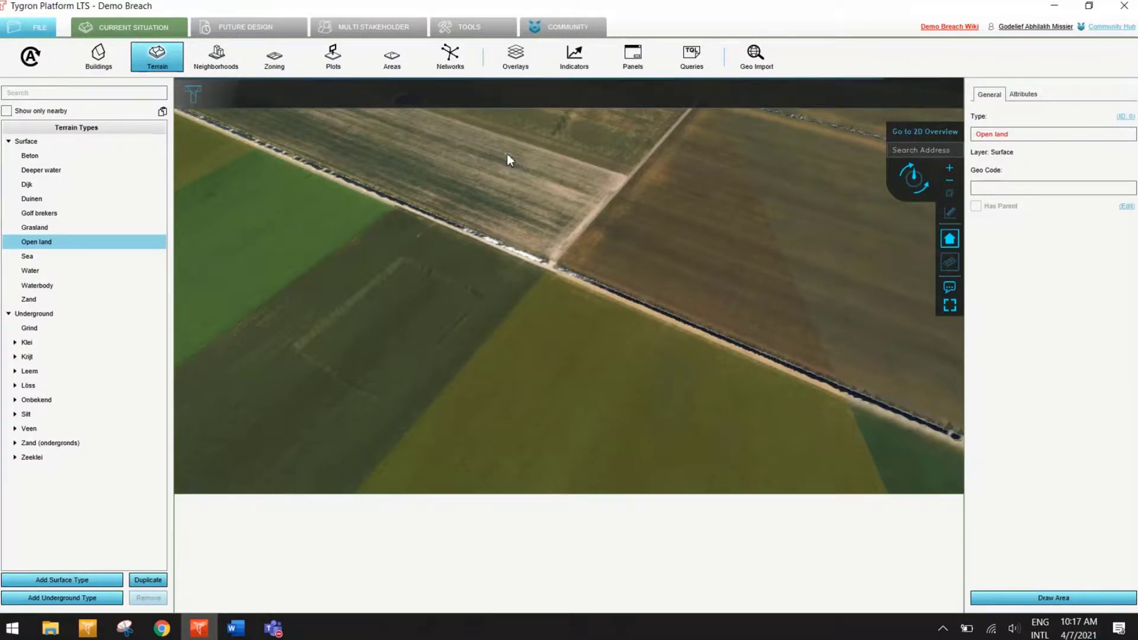
Step: Open the elevation model editor at the Elandweg road near the dike and check the average height of a road block and a field block
drag(507, 154, 535, 321)
drag(484, 159, 824, 280)
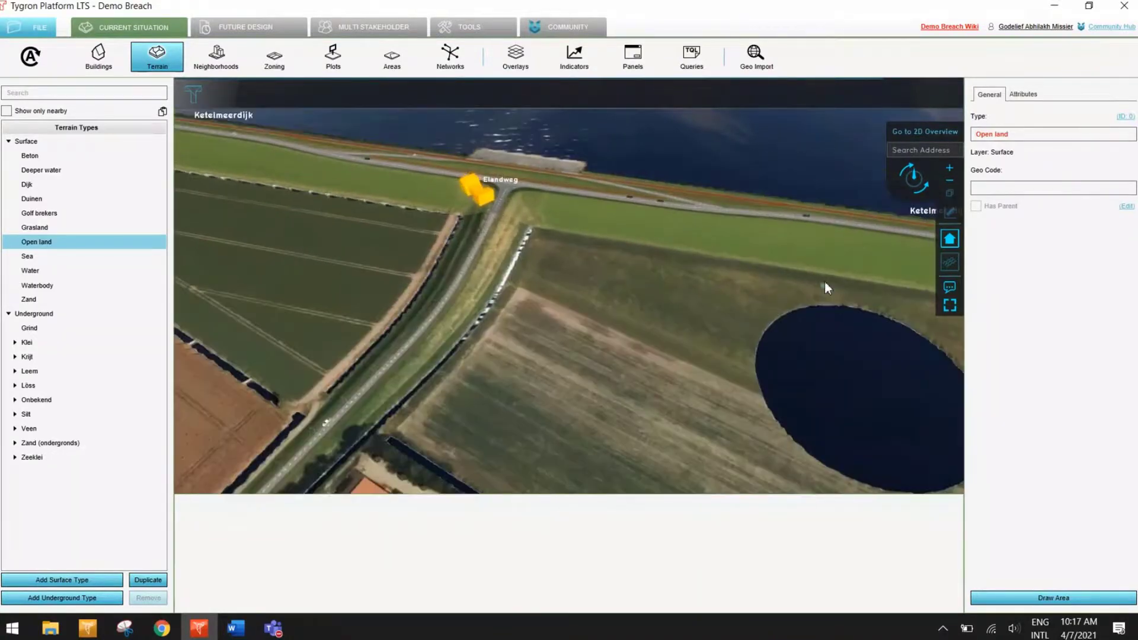
mouse_move(492, 358)
mouse_down()
mouse_move(667, 234)
mouse_move(605, 377)
mouse_move(513, 360)
mouse_up()
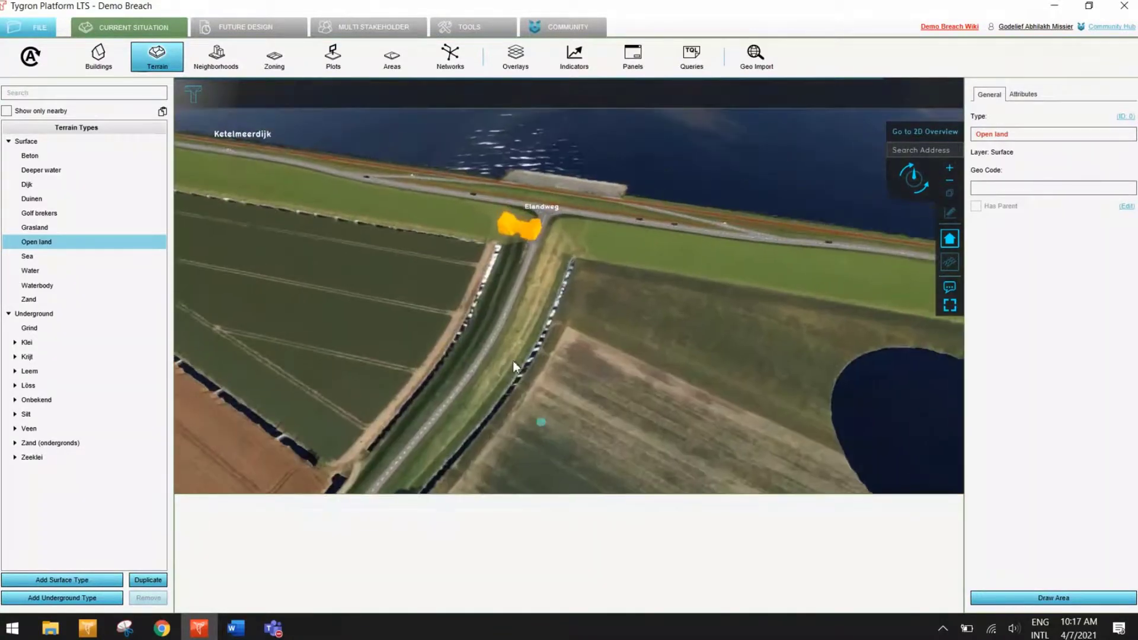
scroll(521, 285, up, 5)
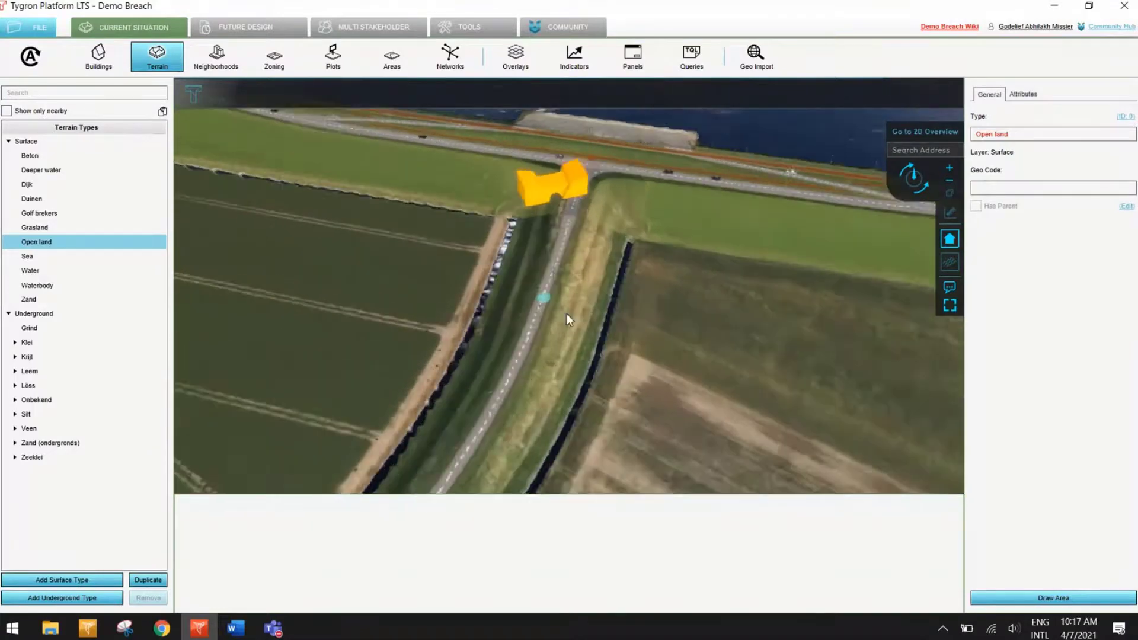
right_drag(561, 311, 524, 310)
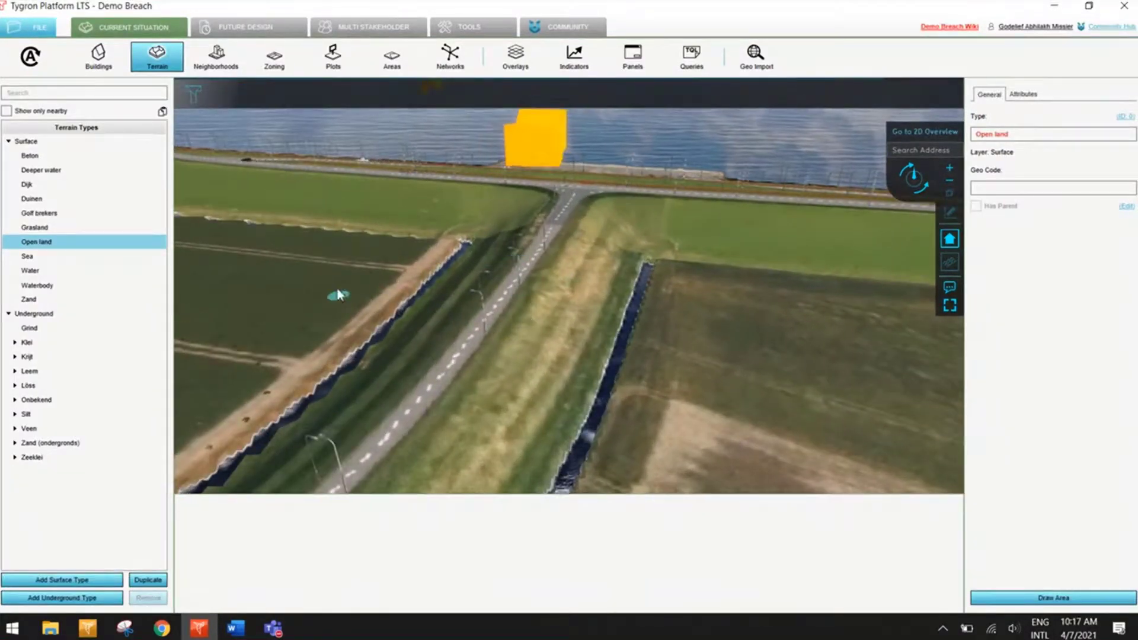
click(157, 58)
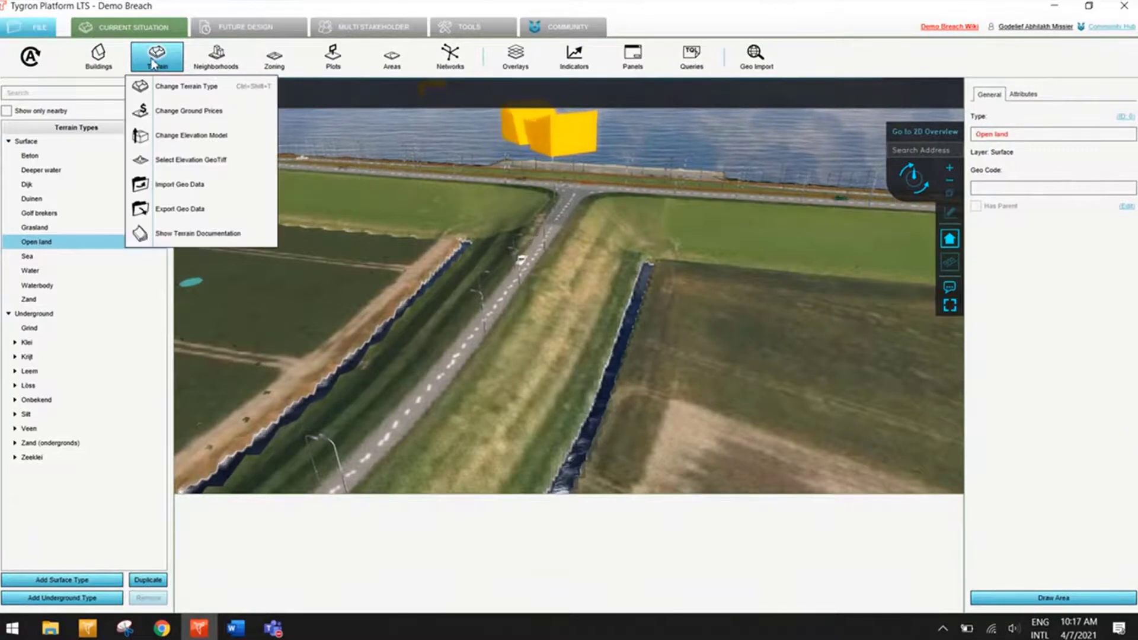
click(185, 142)
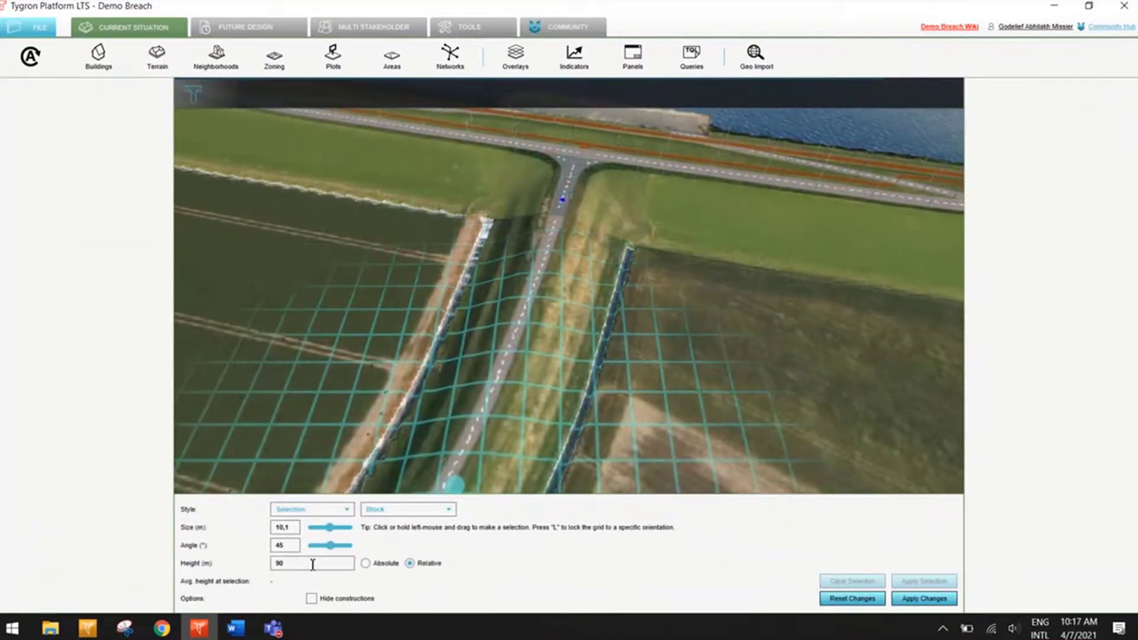
click(527, 308)
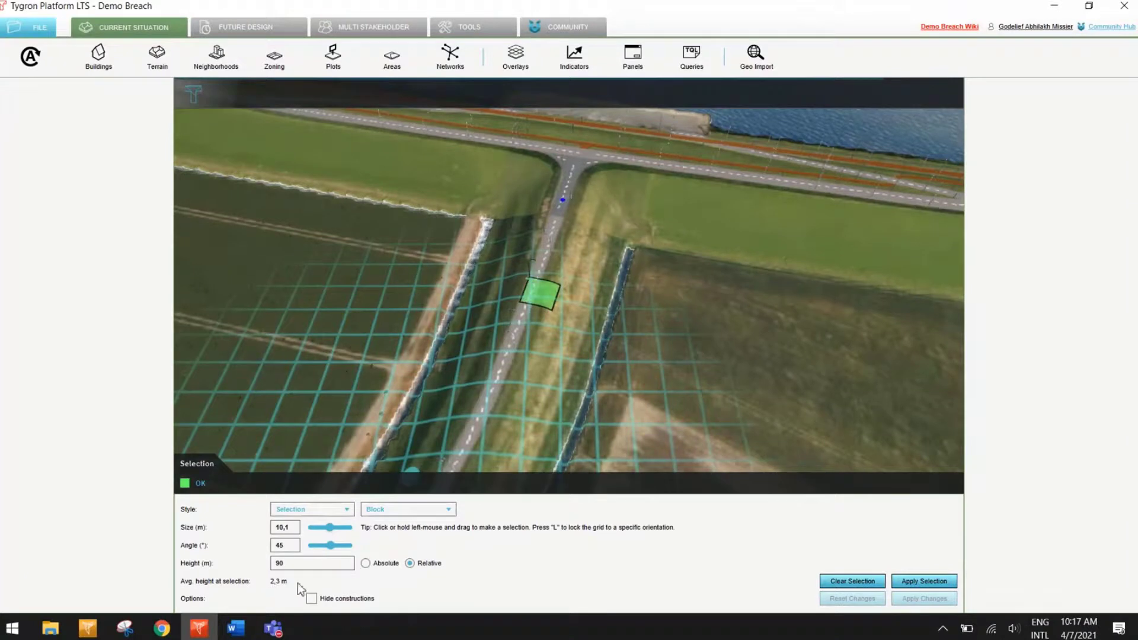
click(640, 329)
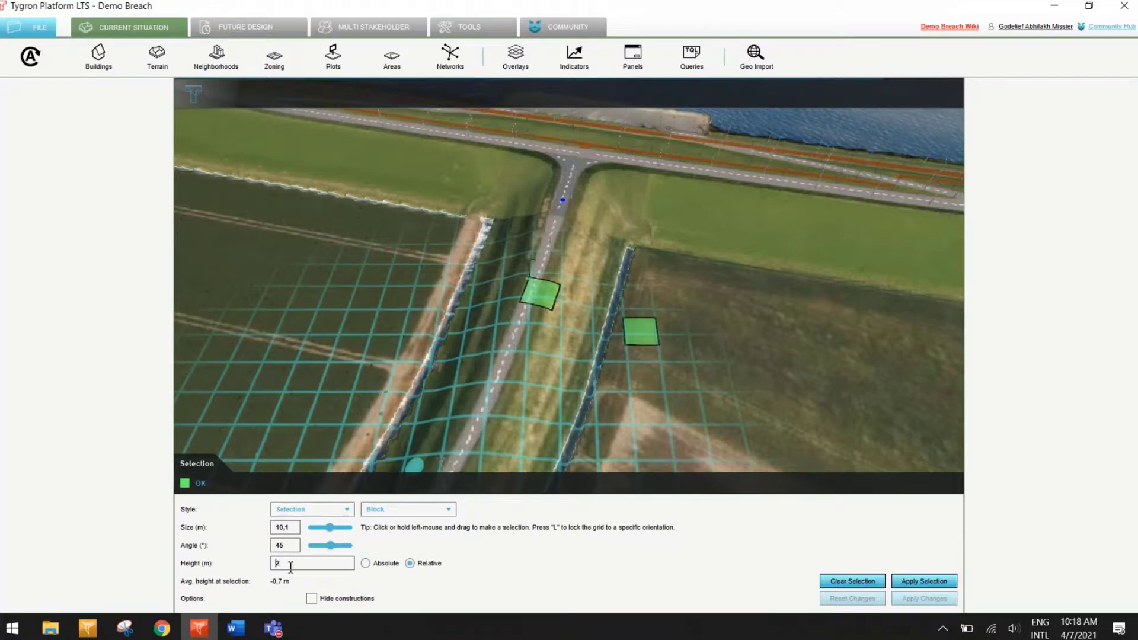
Step: Clear the selection, set a relative height of -2 m and an angle of 90°, and lower a block along the Elandweg road and its verges
click(855, 582)
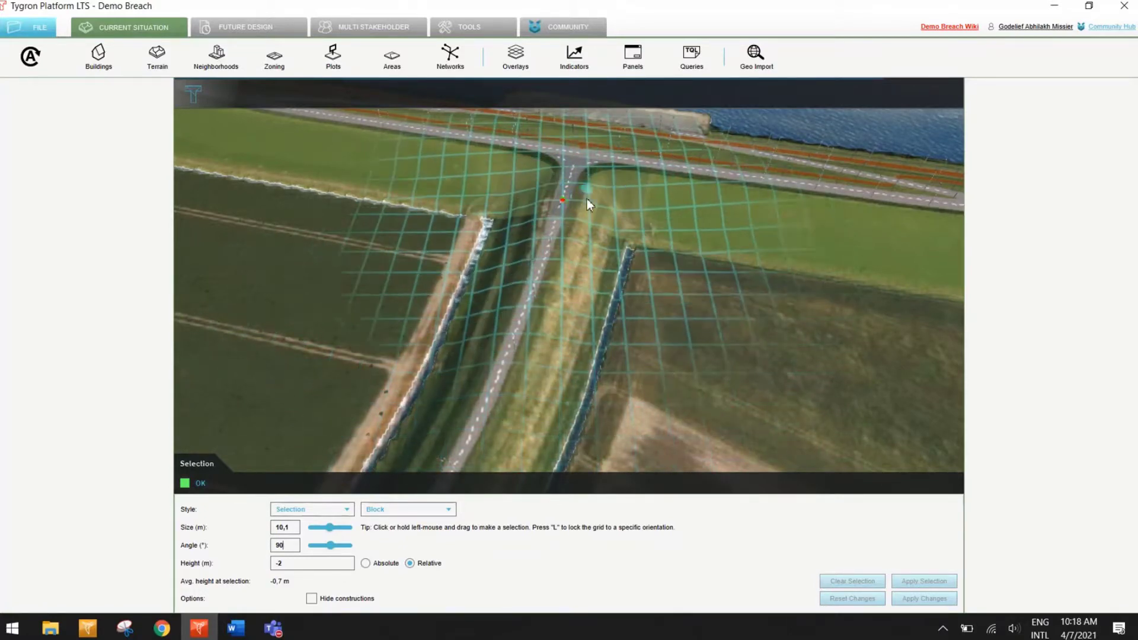
click(563, 193)
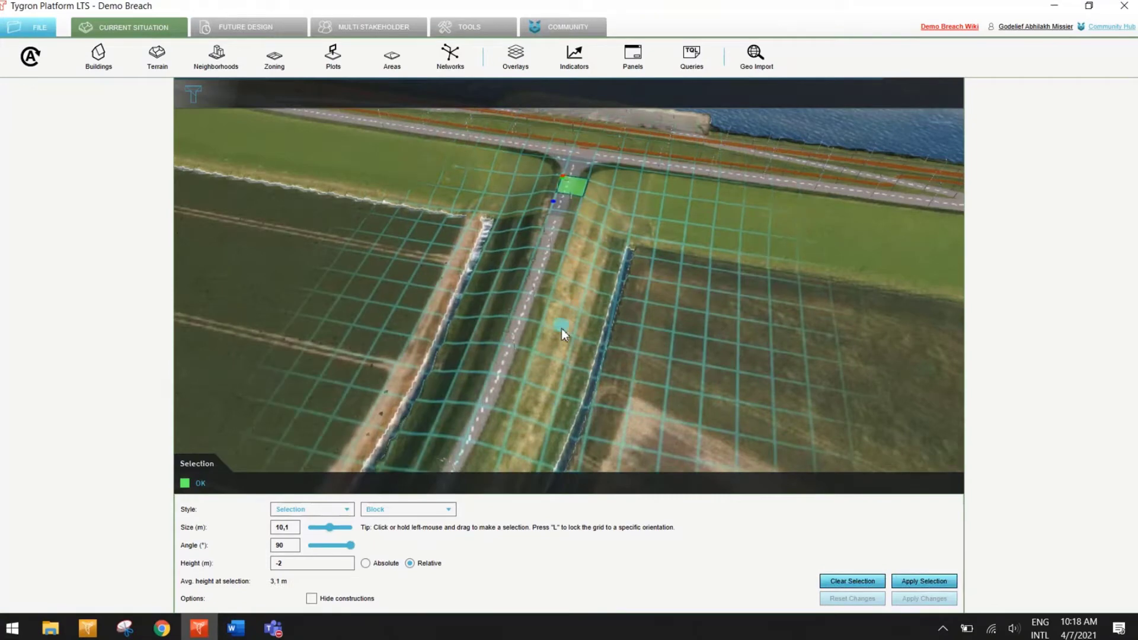
drag(590, 198, 446, 404)
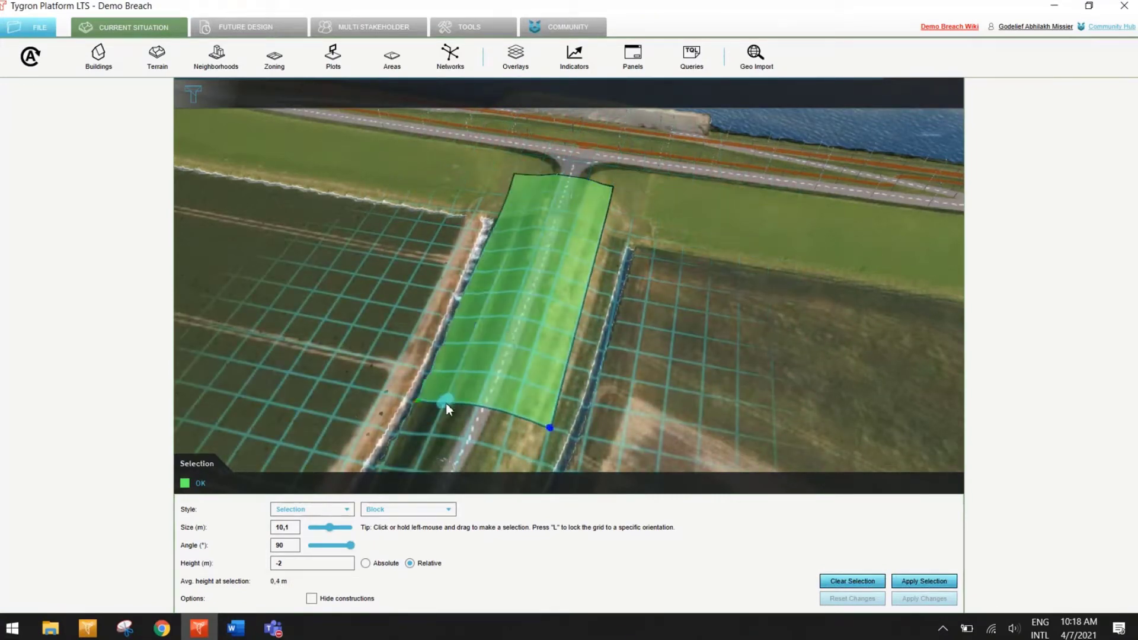
click(925, 580)
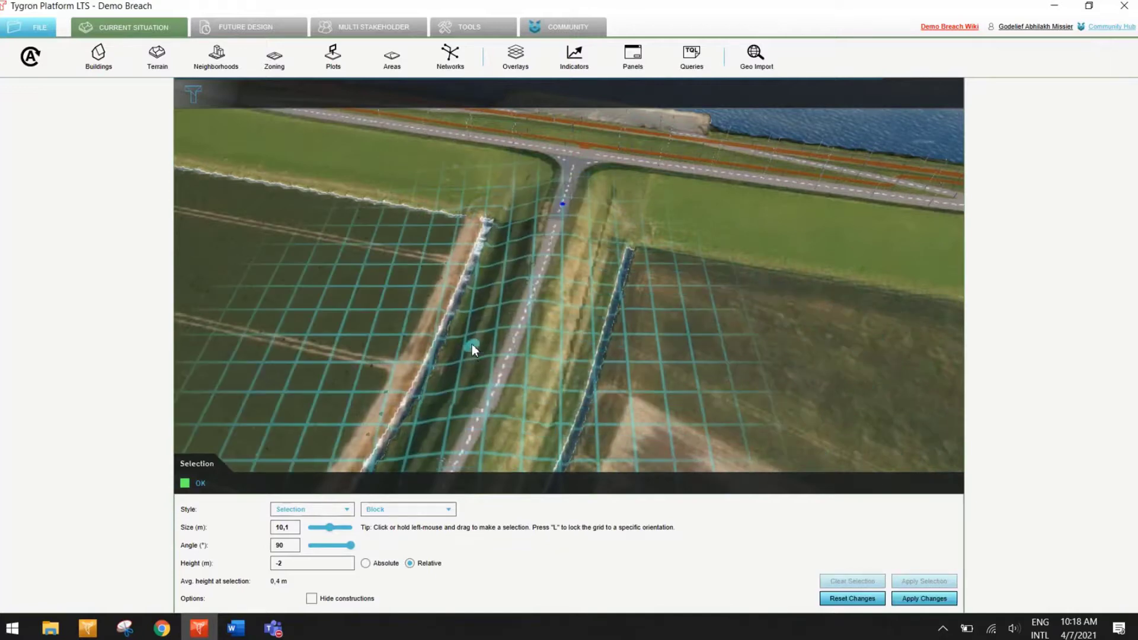
Step: Examine the lowered stretch of the Elandweg road and its verges up close and from several angles
middle_drag(517, 272, 573, 327)
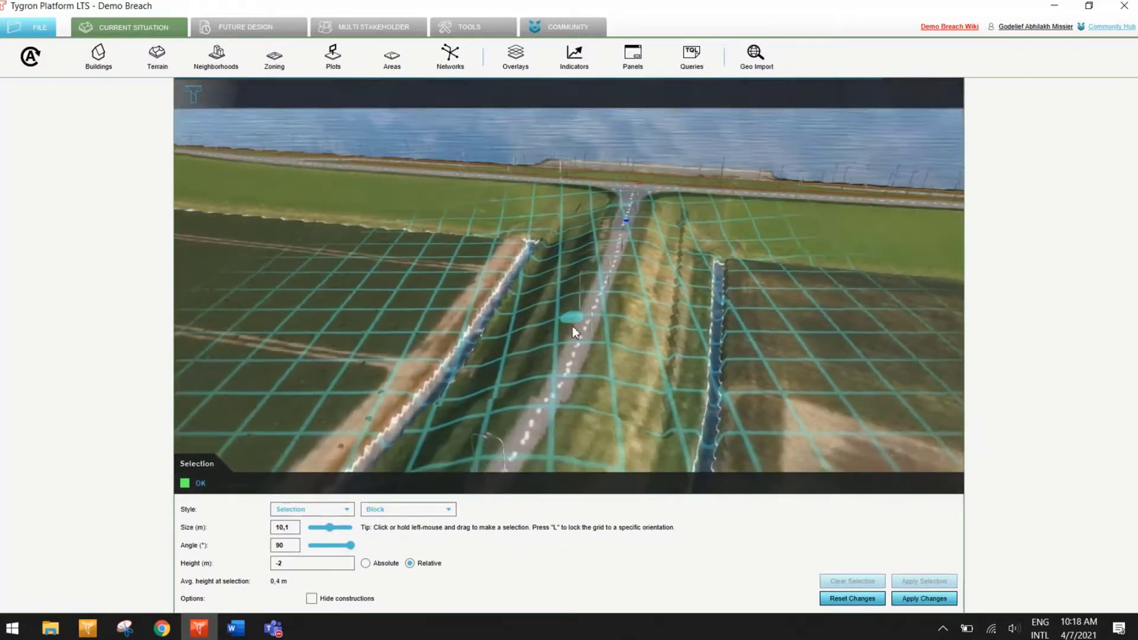
scroll(574, 329, up, 3)
scroll(639, 308, up, 5)
scroll(638, 309, down, 6)
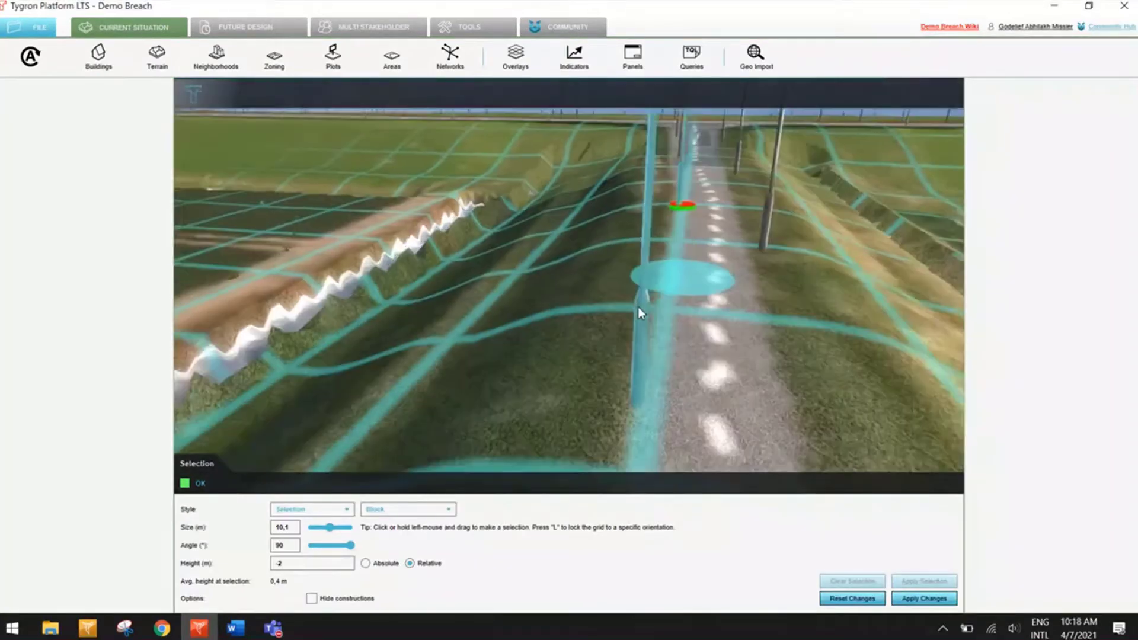
right_drag(623, 399, 571, 367)
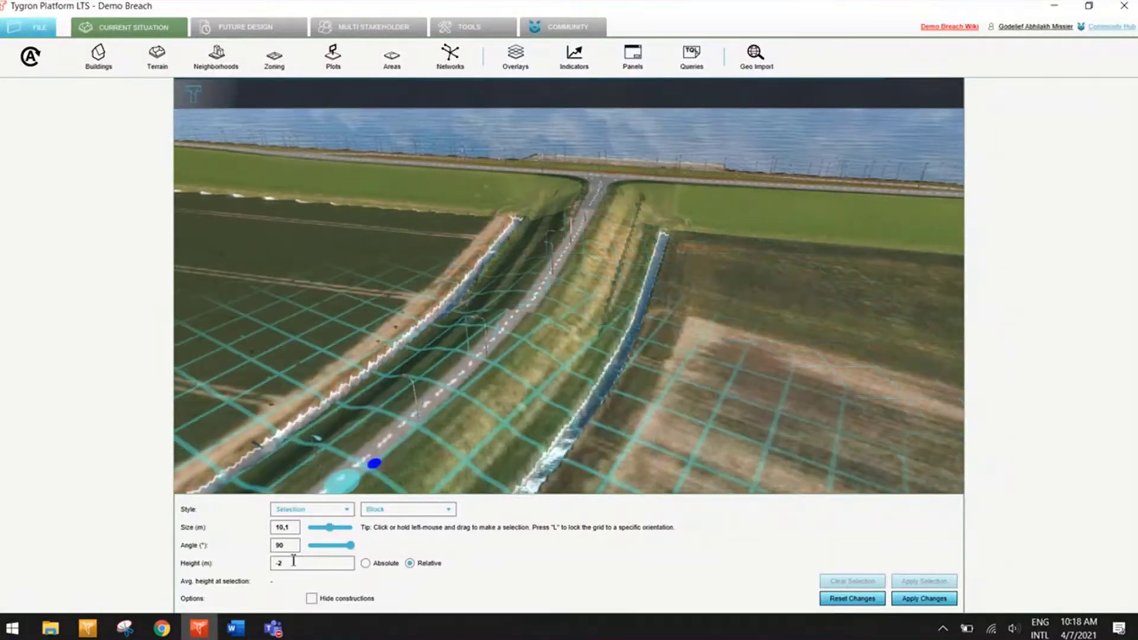
middle_drag(644, 232, 351, 408)
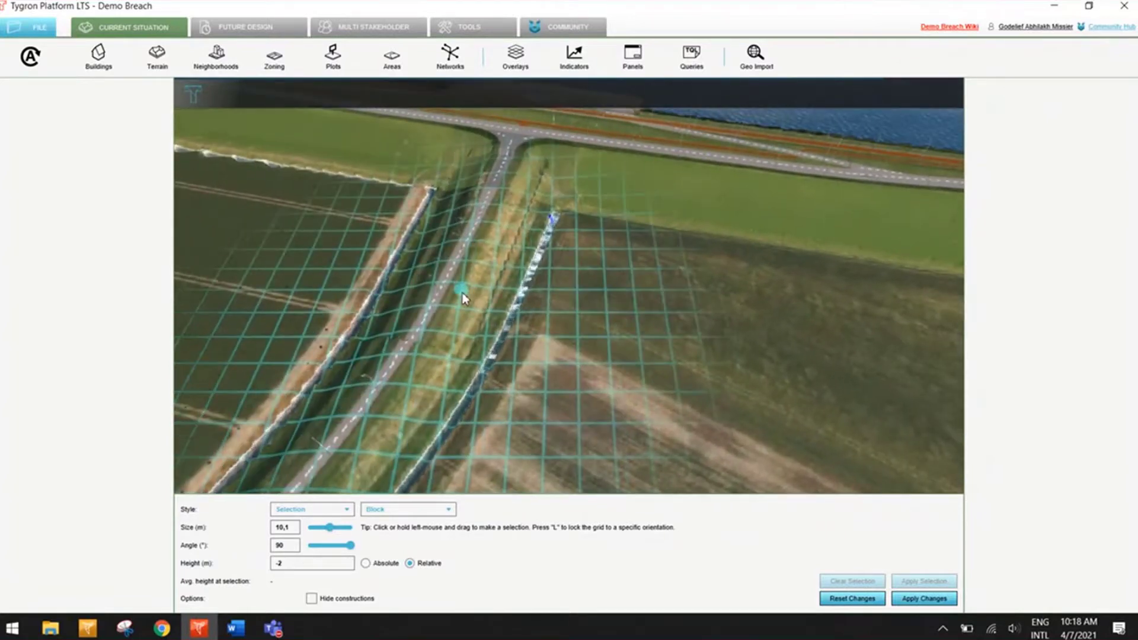
middle_drag(419, 337, 574, 272)
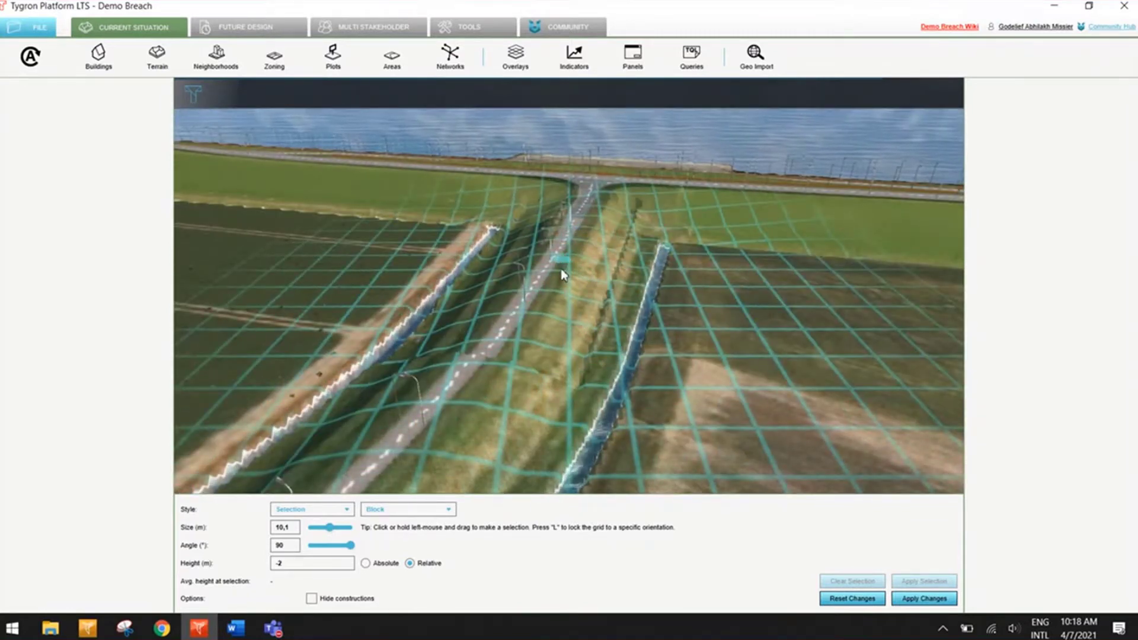
middle_drag(493, 332, 487, 335)
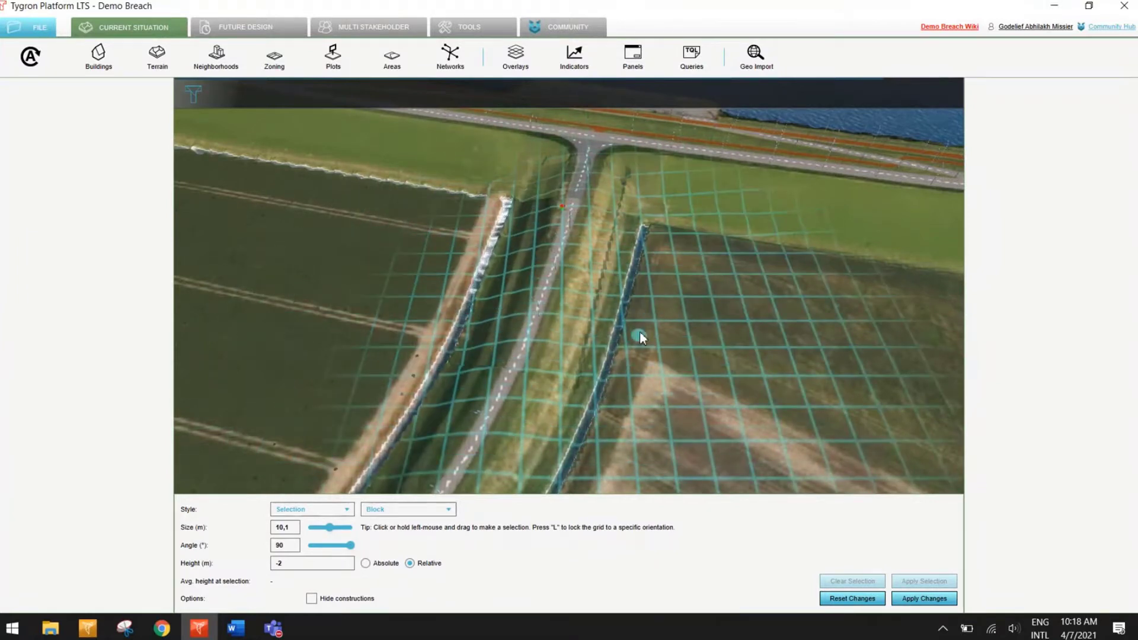
Step: Apply the 2 m lowering of the Elandweg road stretch to the project's terrain
scroll(640, 333, down, 1)
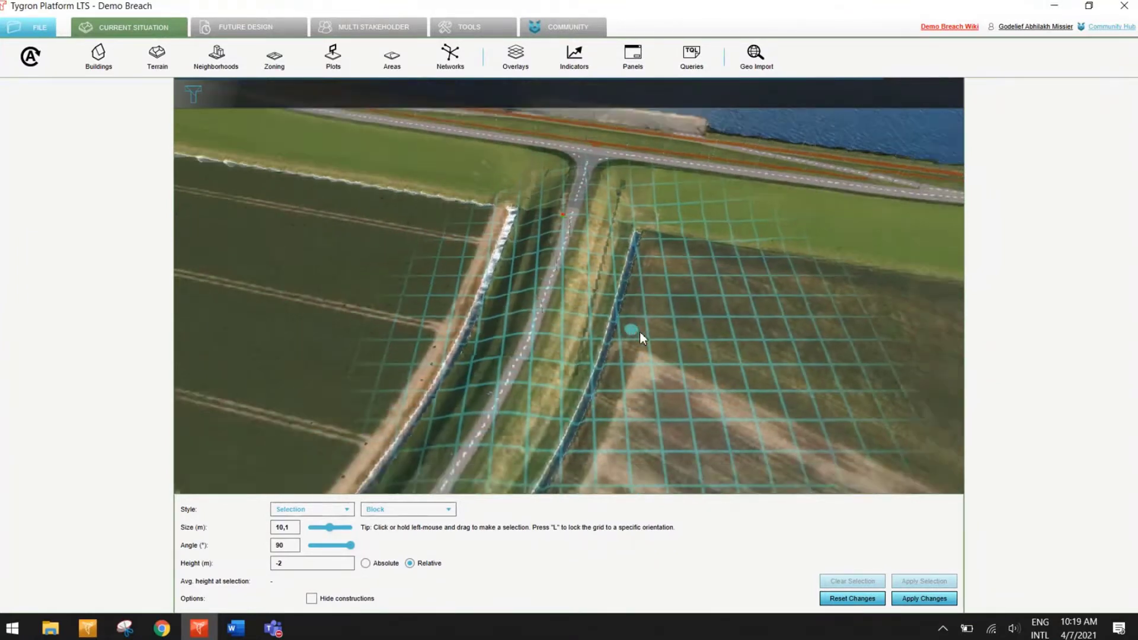
scroll(639, 332, down, 4)
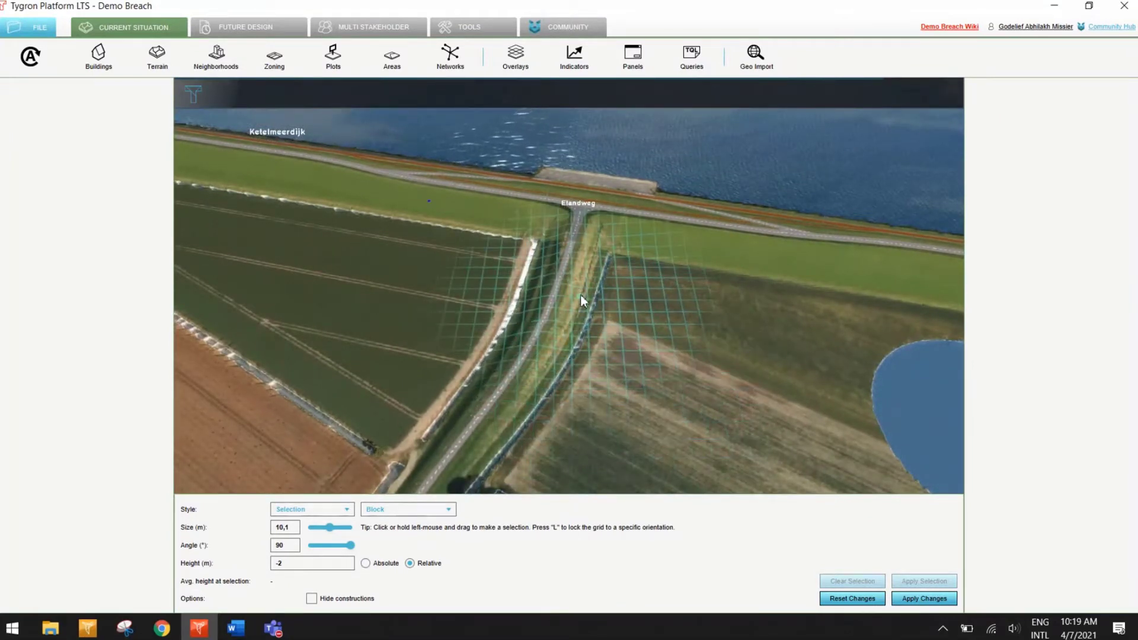
scroll(581, 295, up, 5)
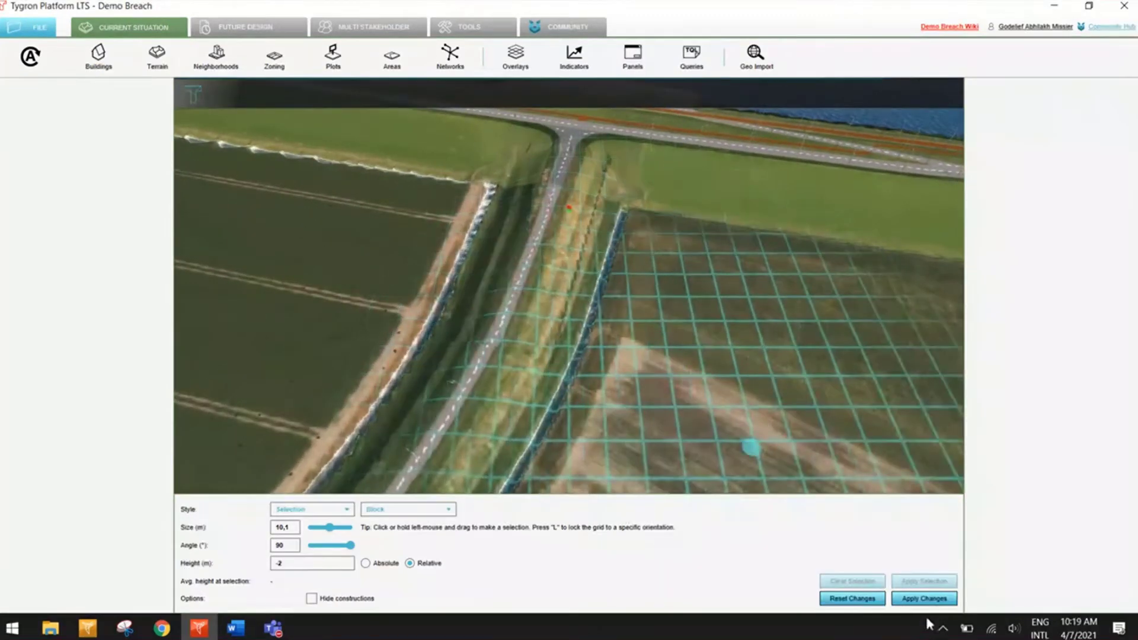
click(925, 598)
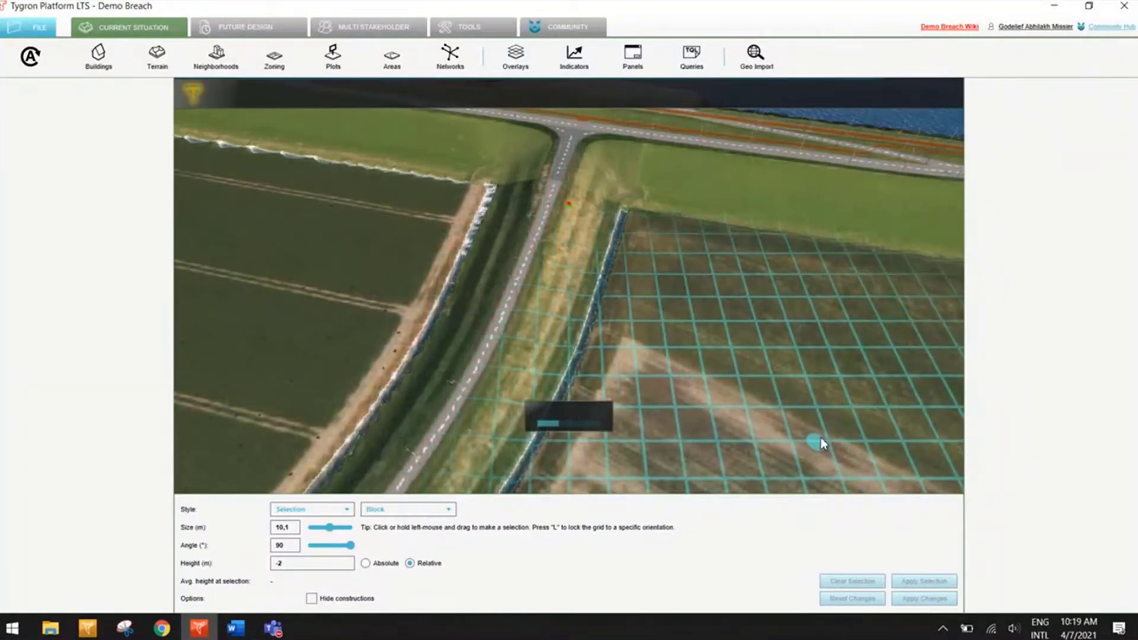